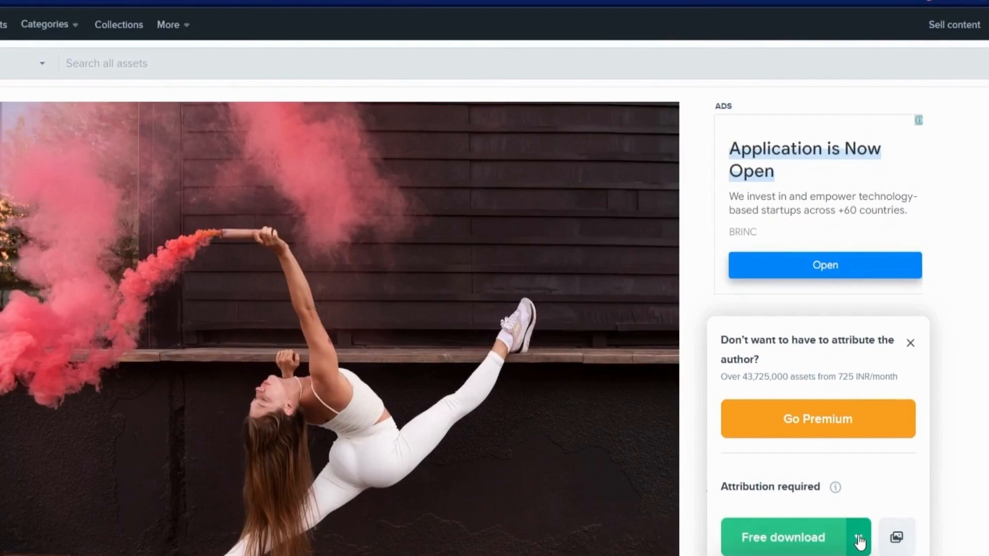
pyautogui.click(856, 538)
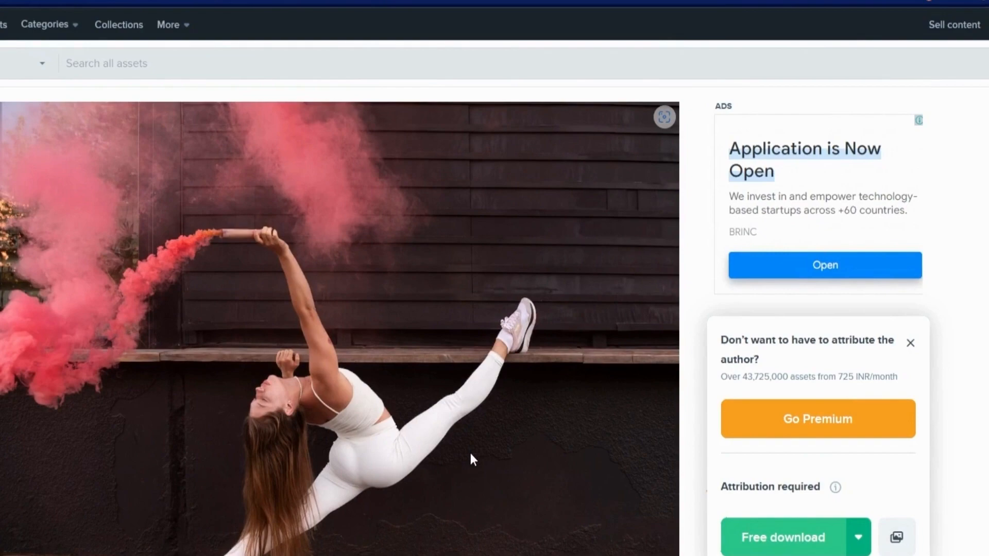
pyautogui.click(840, 524)
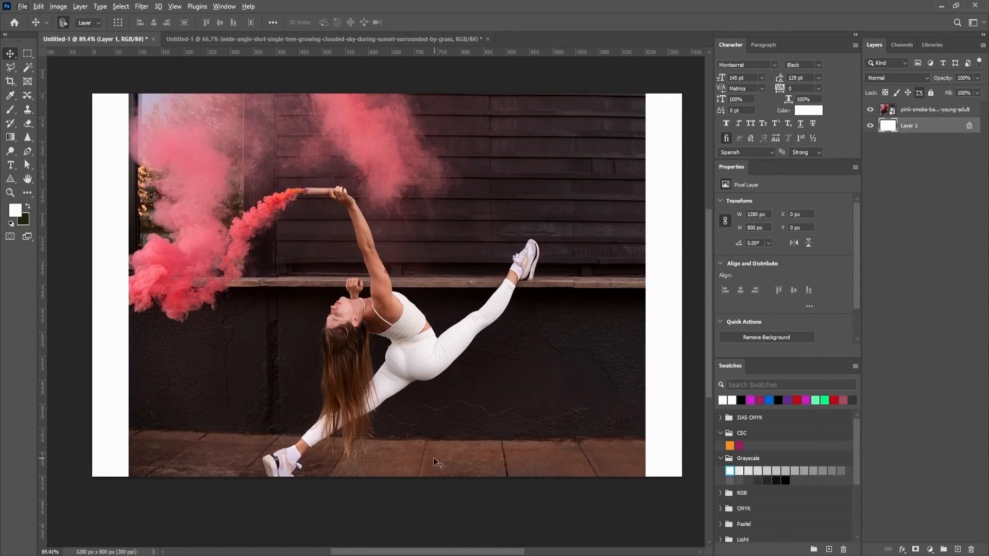
# Step: Duplicate the pink smoke photo layer and place the copy directly beneath the original
pyautogui.moveTo(527, 478)
pyautogui.mouseDown()
pyautogui.moveTo(530, 459)
pyautogui.moveTo(520, 480)
pyautogui.mouseUp()
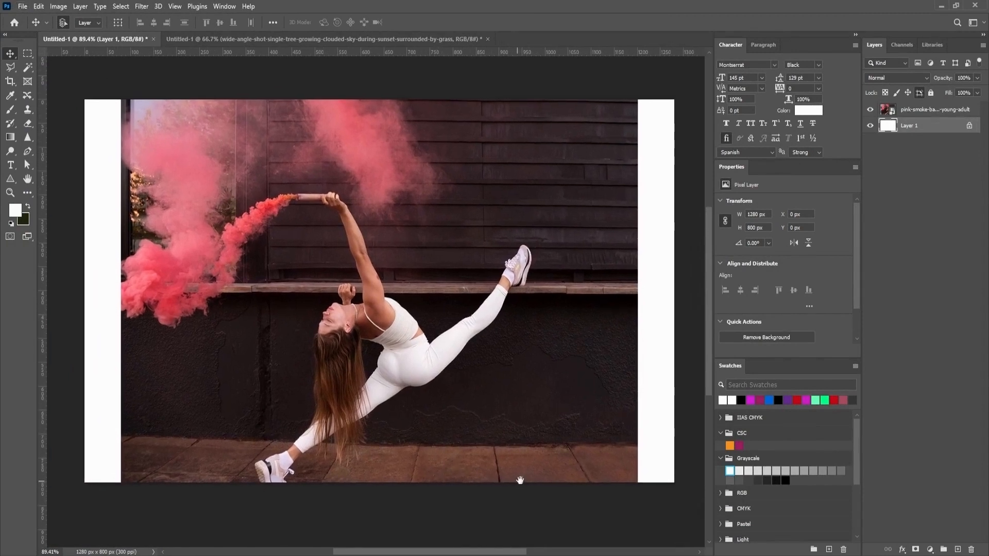
pyautogui.click(495, 419)
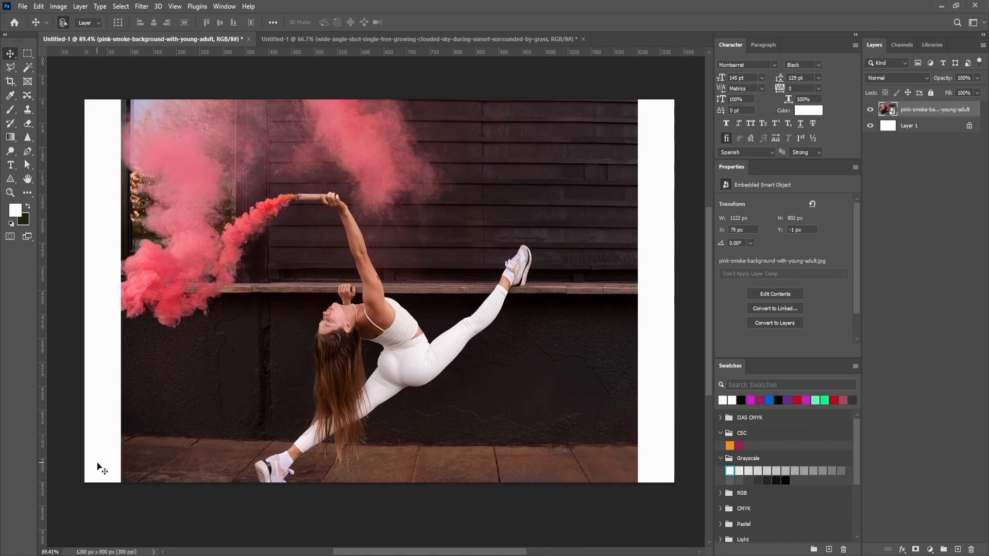
pyautogui.moveTo(148, 450)
pyautogui.mouseDown()
pyautogui.moveTo(159, 442)
pyautogui.moveTo(159, 453)
pyautogui.mouseUp()
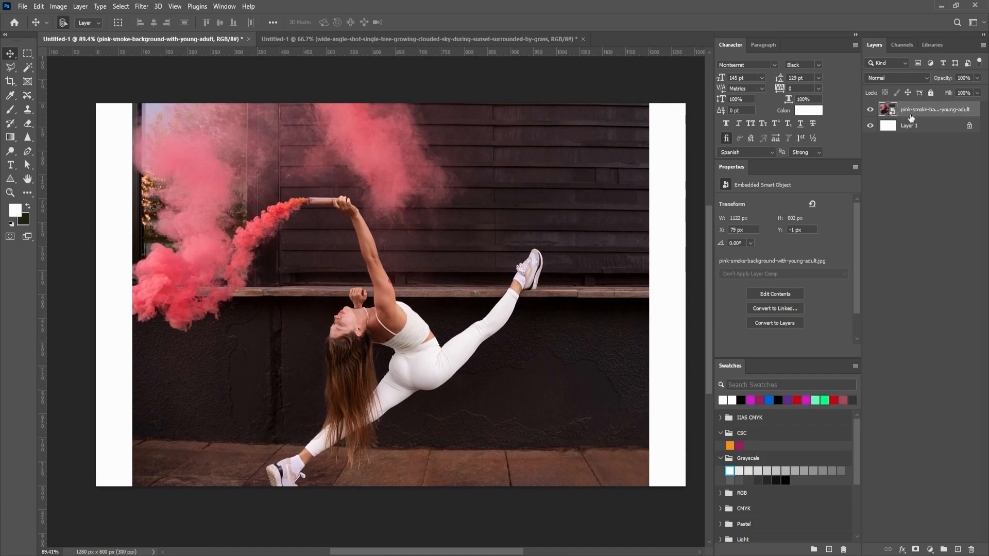
pyautogui.moveTo(912, 112); pyautogui.dragTo(915, 126)
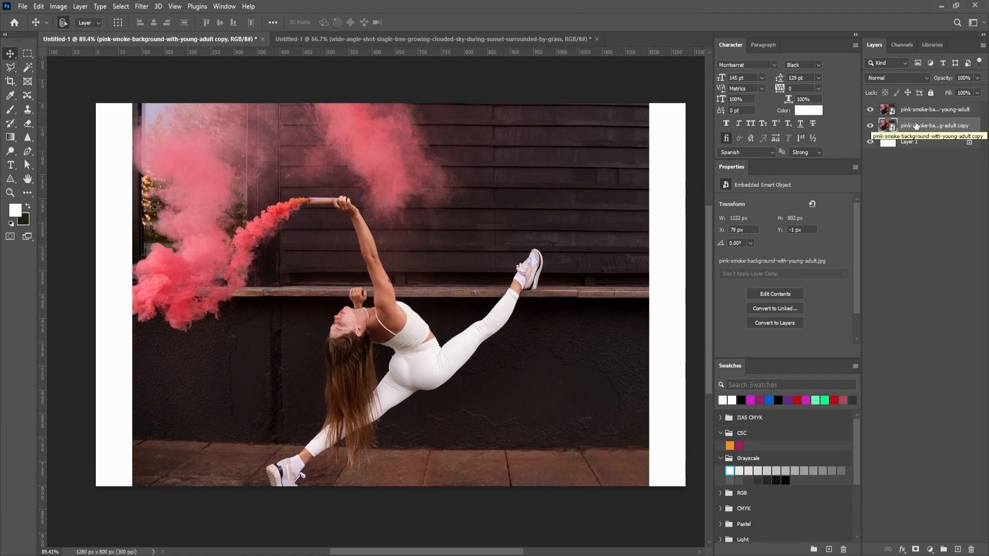
pyautogui.moveTo(485, 383)
pyautogui.mouseDown()
pyautogui.moveTo(483, 364)
pyautogui.moveTo(473, 364)
pyautogui.moveTo(481, 368)
pyautogui.mouseUp()
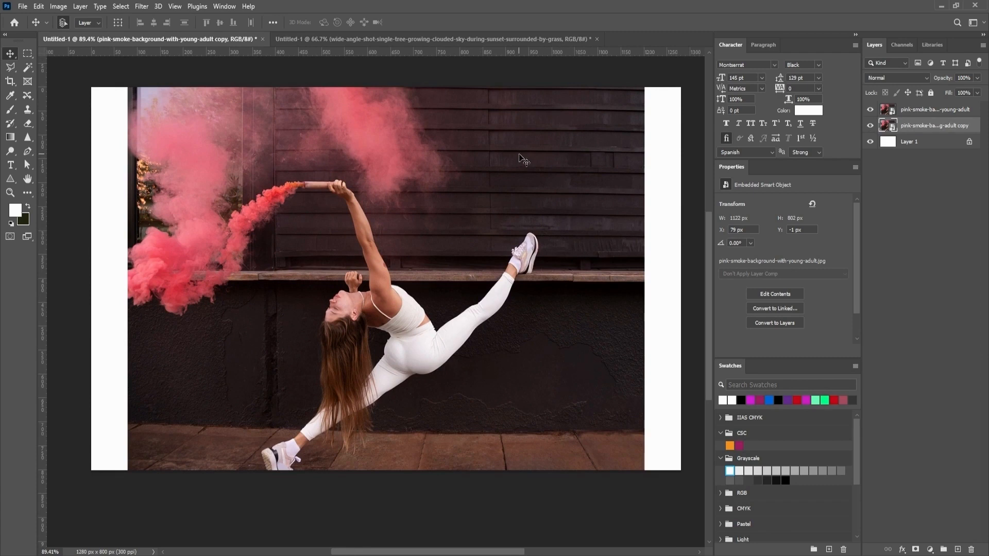
pyautogui.press('y')
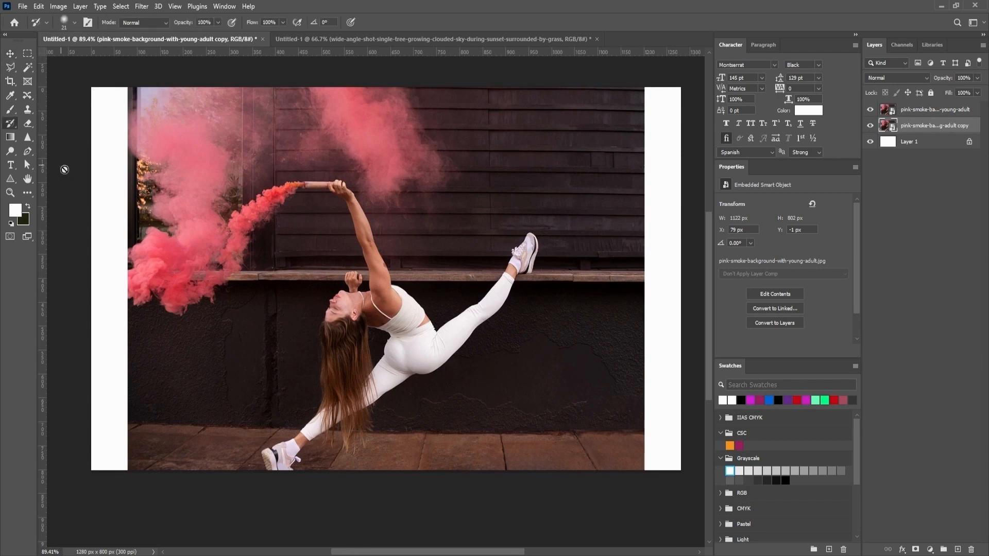
pyautogui.press('v')
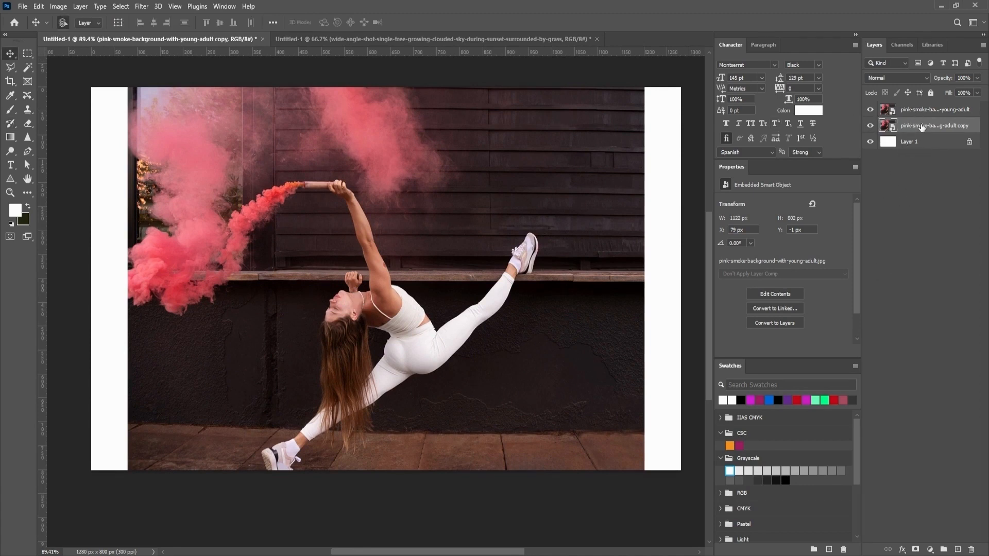
pyautogui.click(563, 509)
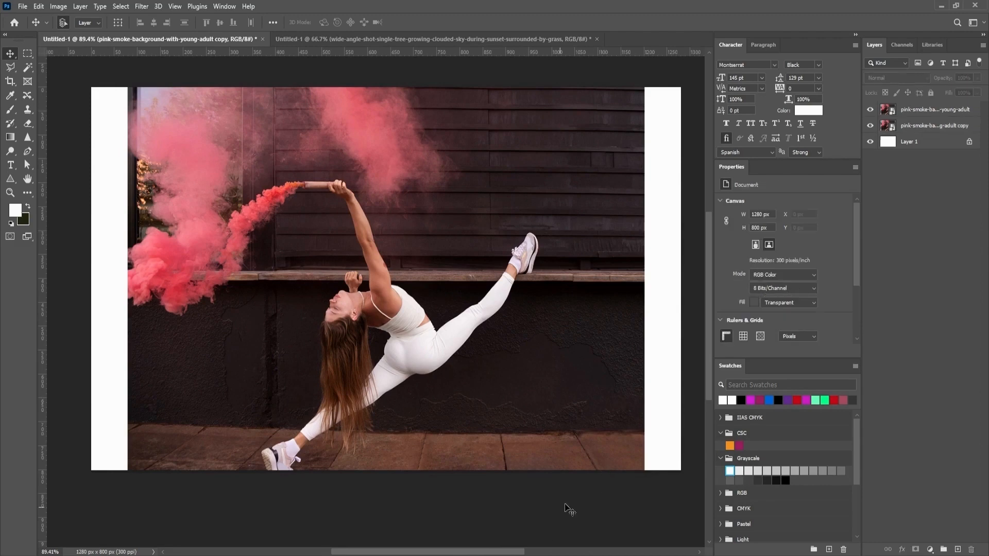
# Step: Rasterize the copied pink smoke photo layer
pyautogui.scroll(-1, 567, 502)
pyautogui.rightClick(911, 132)
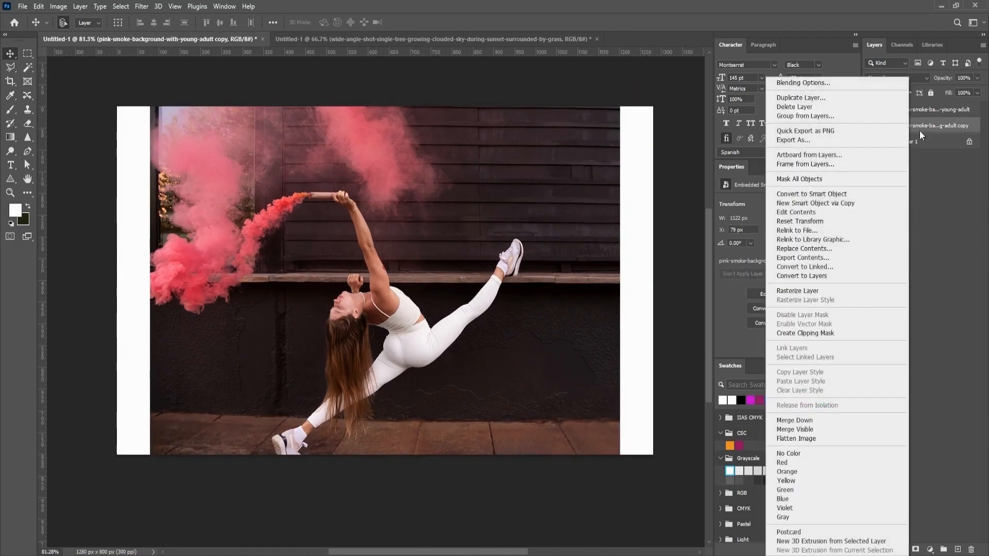
pyautogui.click(815, 290)
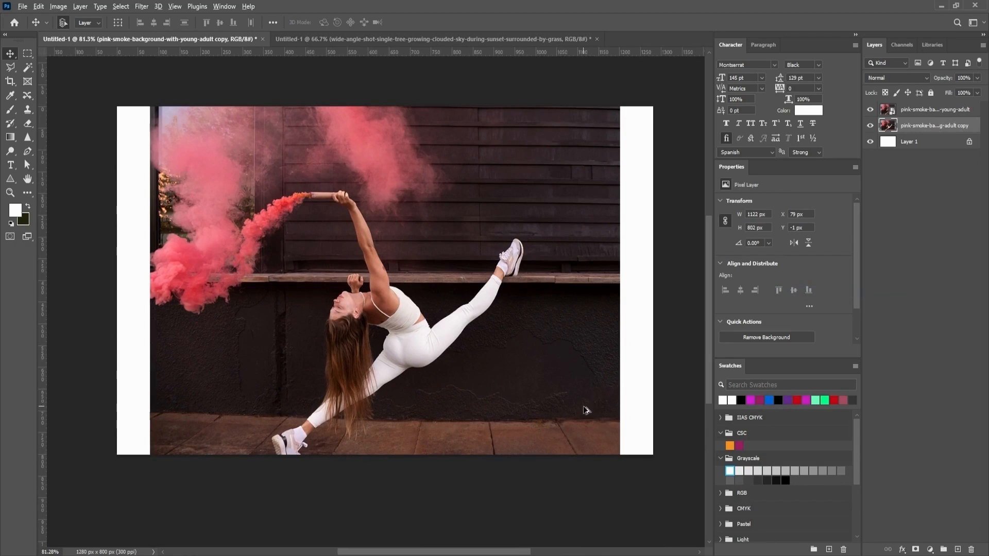
# Step: Select the white strip at the canvas's right side with the Polygonal Lasso, about 94 px wide, slightly overlapping the photo's edge
pyautogui.scroll(1, 586, 411)
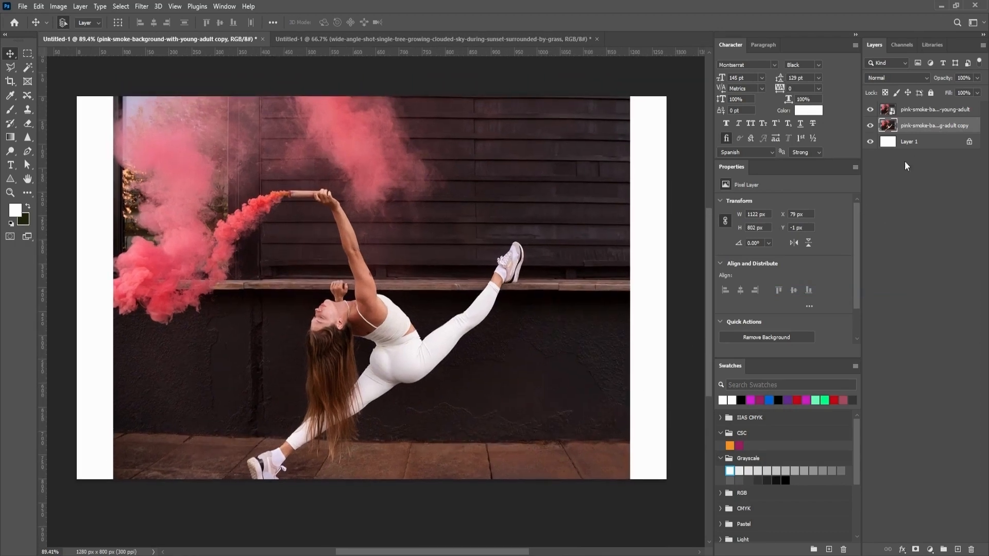
pyautogui.press('l')
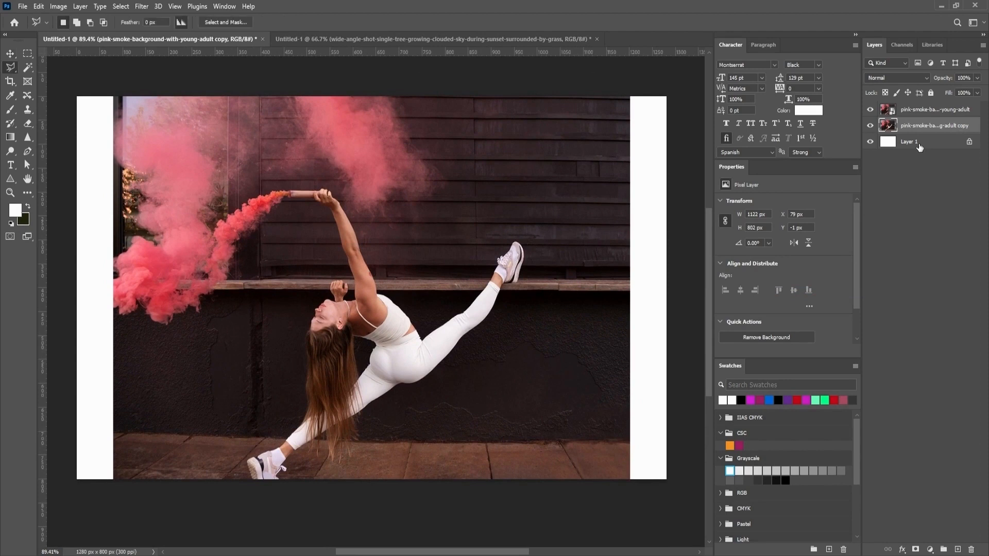
pyautogui.click(10, 71)
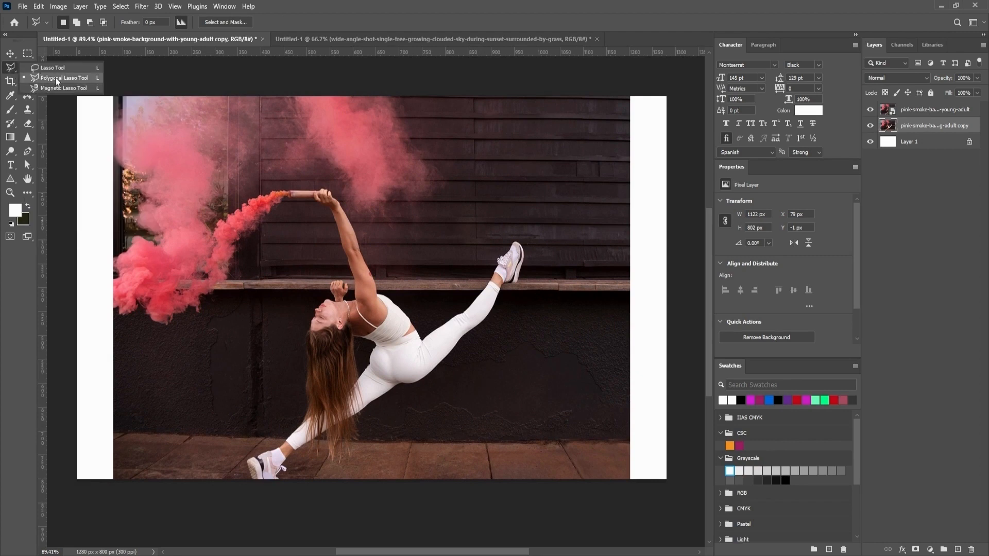
pyautogui.click(60, 79)
pyautogui.hscroll(2, 618, 155)
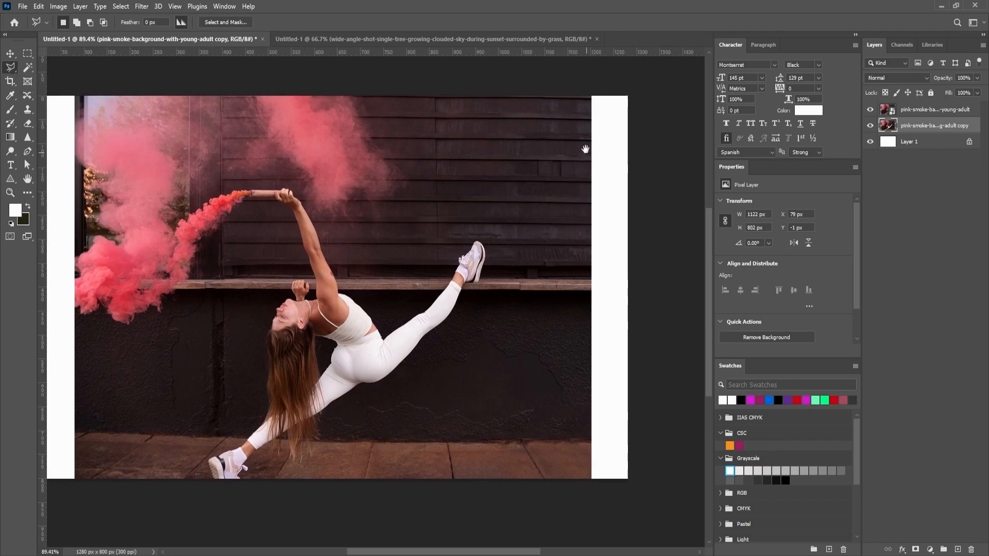
pyautogui.click(587, 92)
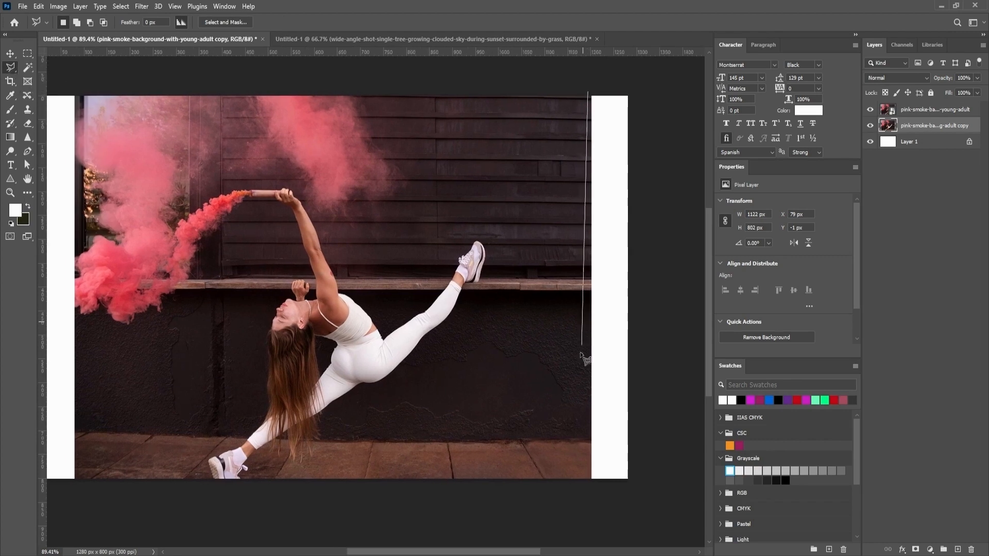
pyautogui.click(589, 483)
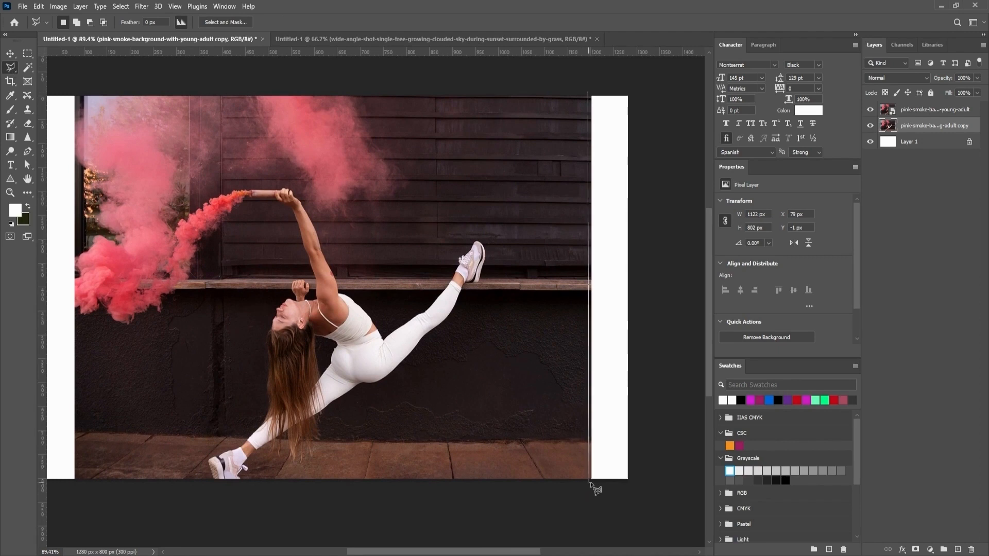
pyautogui.click(632, 483)
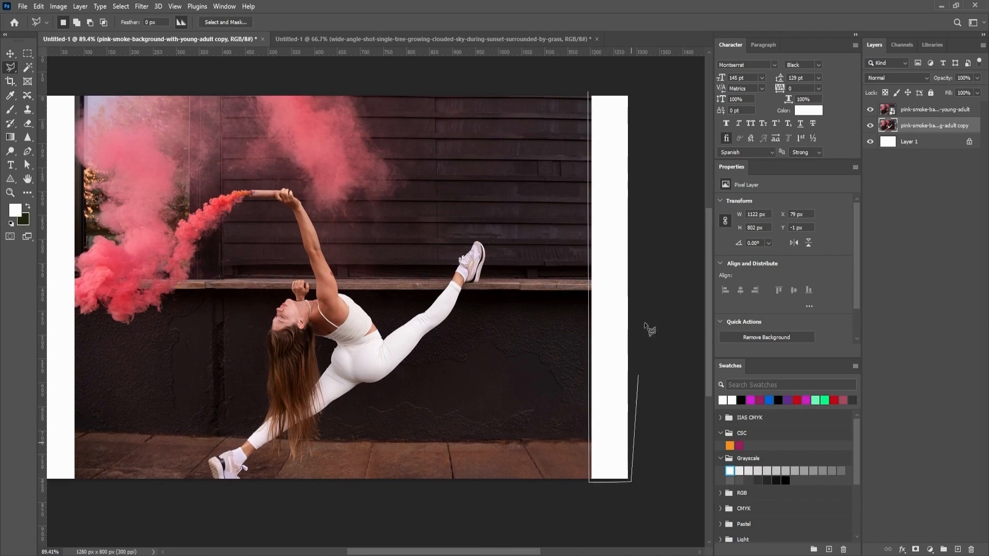
pyautogui.click(631, 92)
pyautogui.click(592, 96)
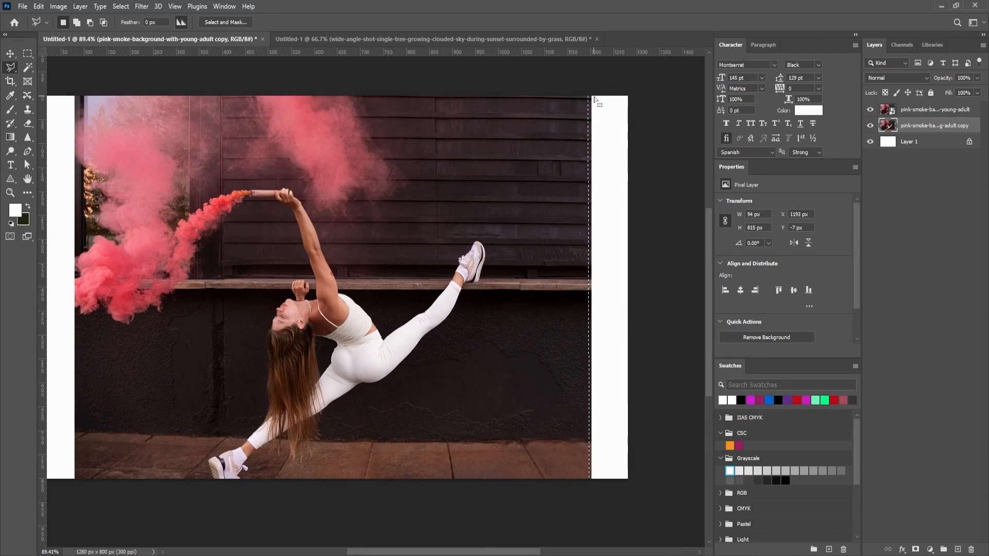
# Step: Fill the selected right strip using Content-Aware with Color Adaptation, Normal mode and 100% opacity, and clear the selection
pyautogui.click(26, 8)
pyautogui.click(23, 6)
pyautogui.click(39, 6)
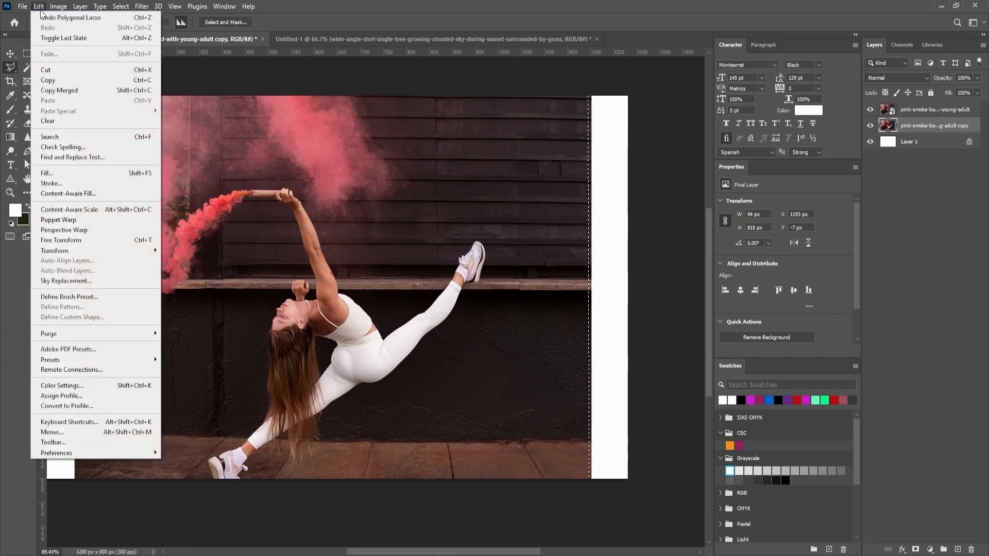
pyautogui.click(88, 174)
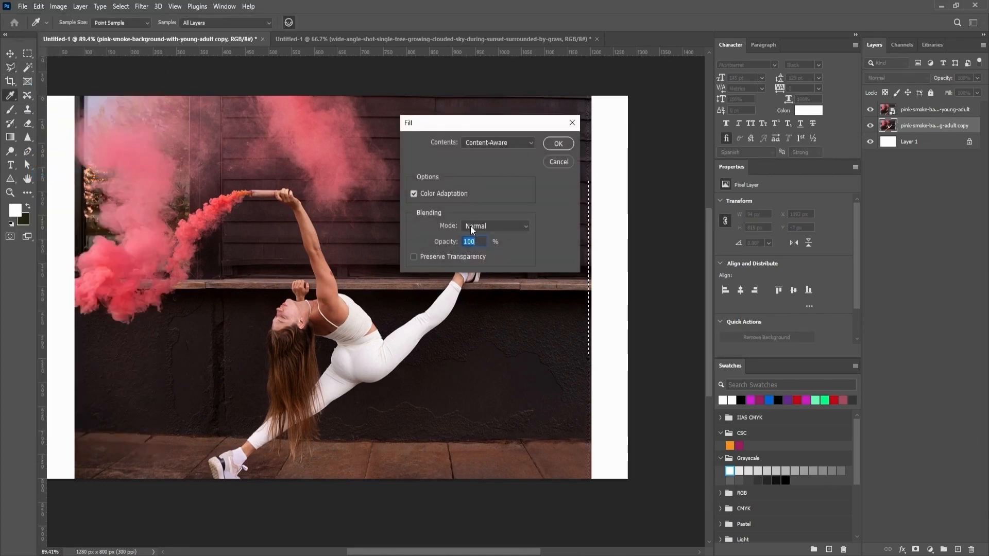
pyautogui.click(558, 144)
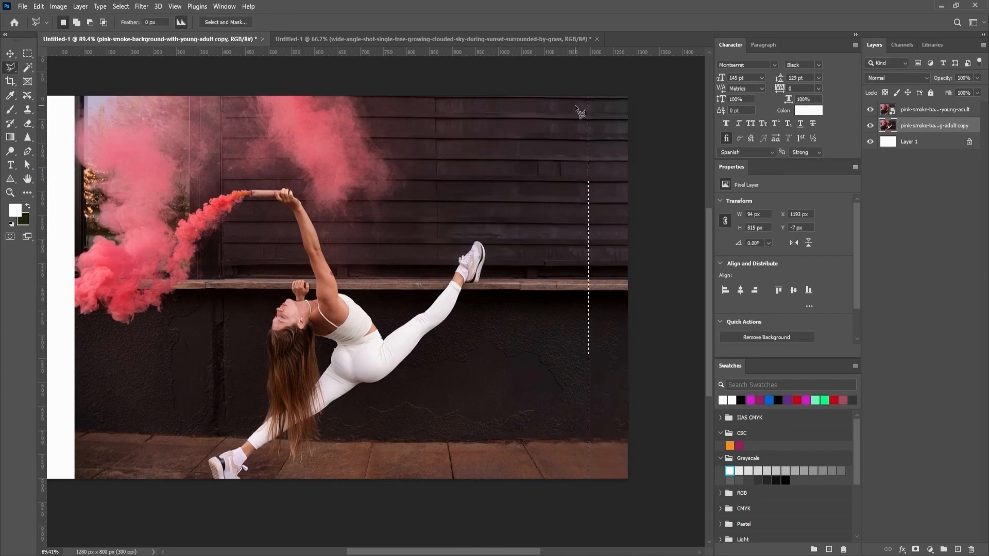
pyautogui.hotkey('ctrl', 'd')
# Step: Outline the white strip at the canvas's left side with the Polygonal Lasso, about 94 px wide, slightly overlapping the photo's edge
pyautogui.scroll(-3, 554, 235)
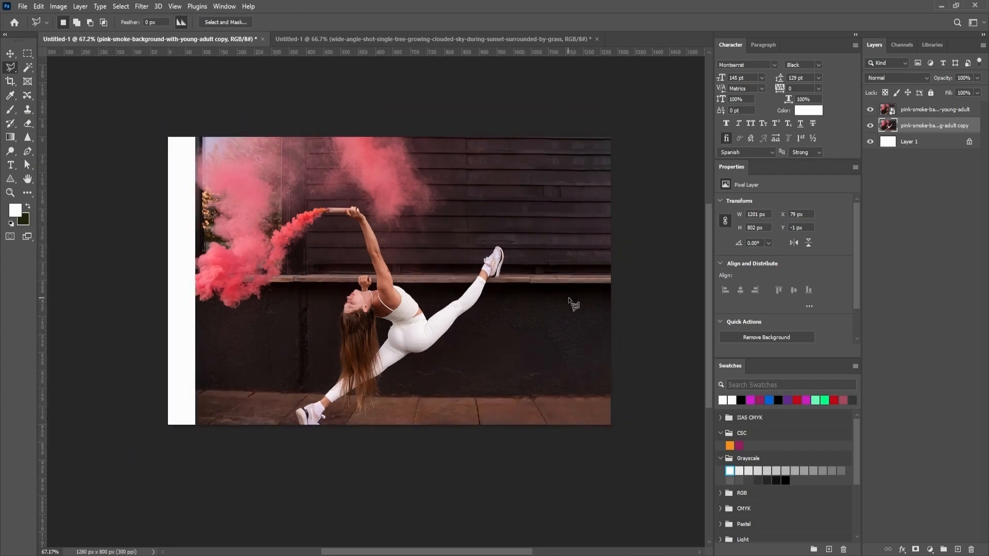
pyautogui.scroll(1, 586, 366)
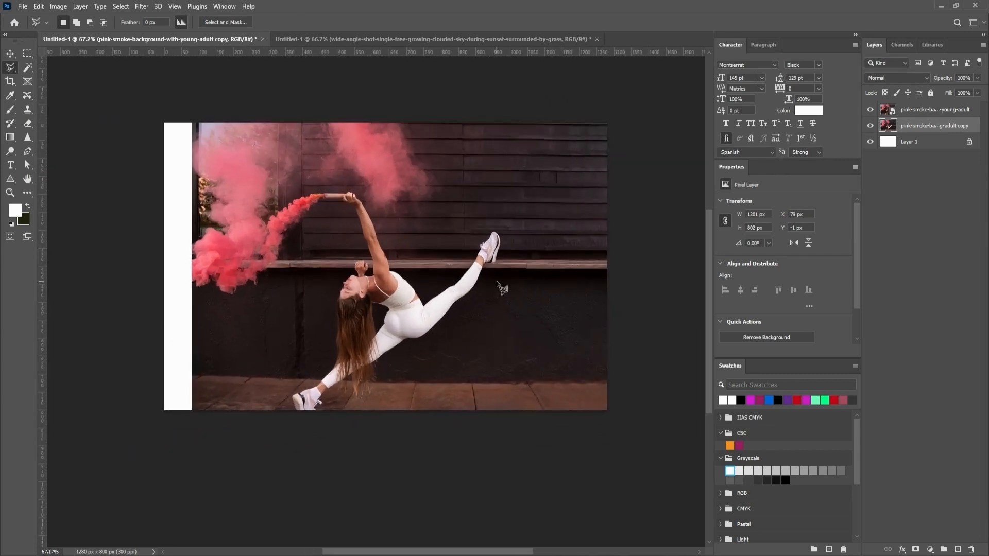
pyautogui.moveTo(490, 309); pyautogui.dragTo(491, 283)
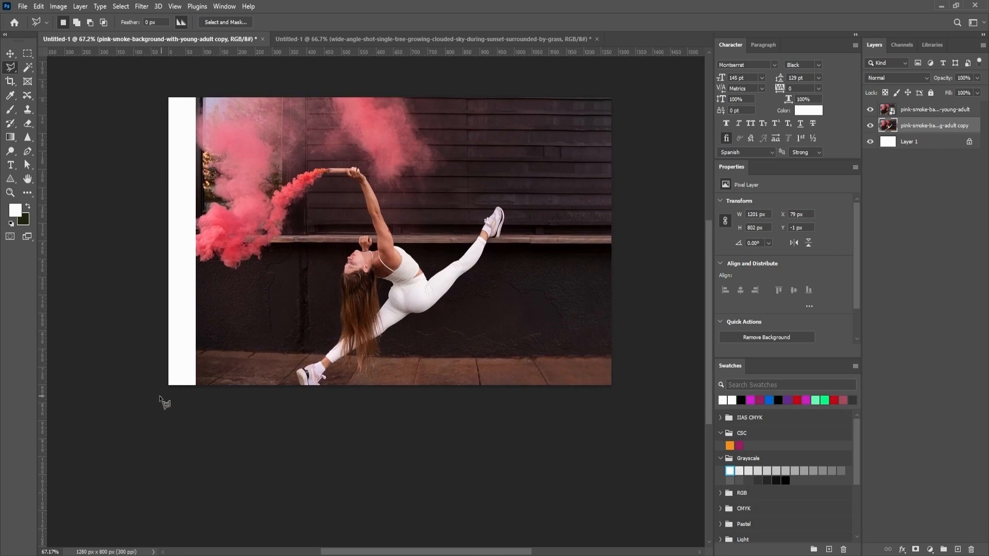
pyautogui.moveTo(252, 356); pyautogui.dragTo(282, 365)
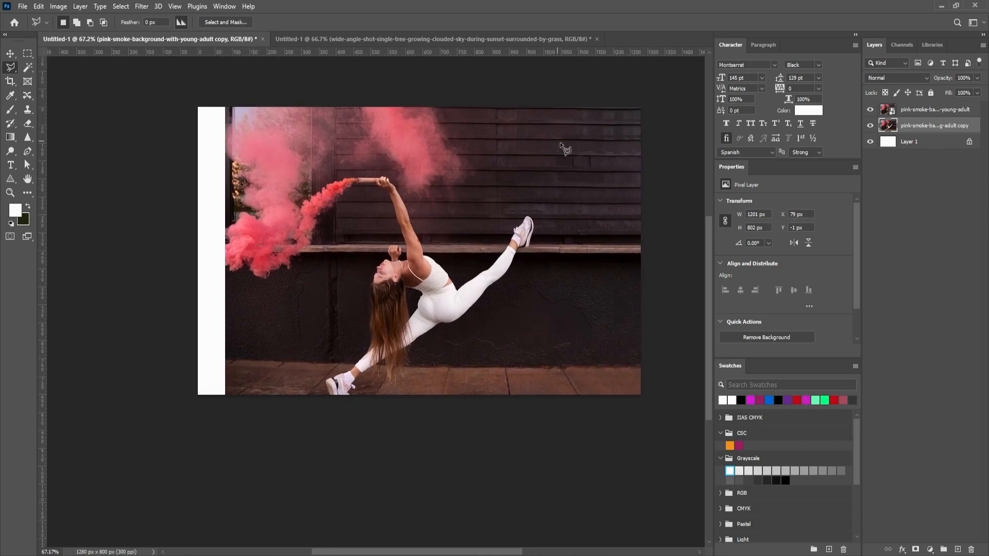
pyautogui.click(228, 106)
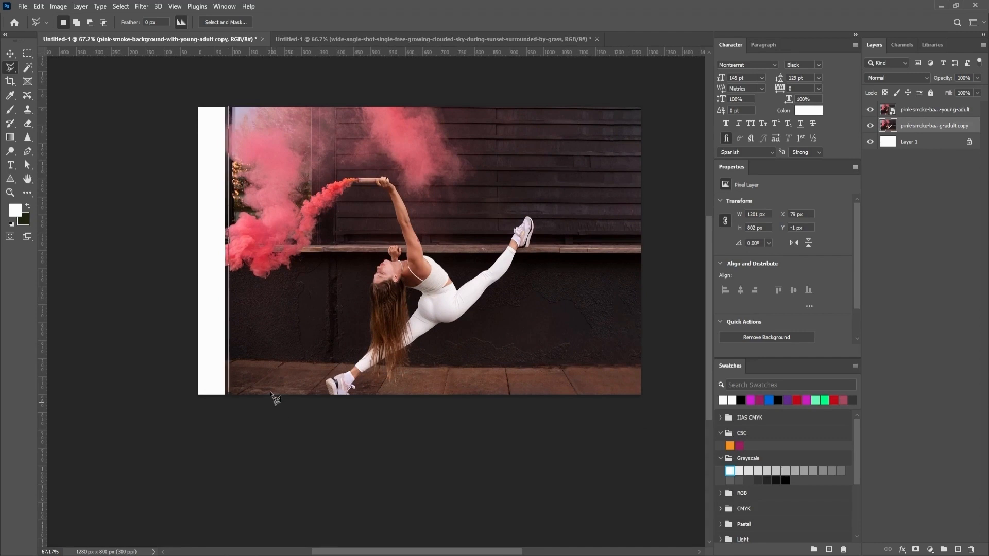
pyautogui.click(228, 397)
pyautogui.click(197, 397)
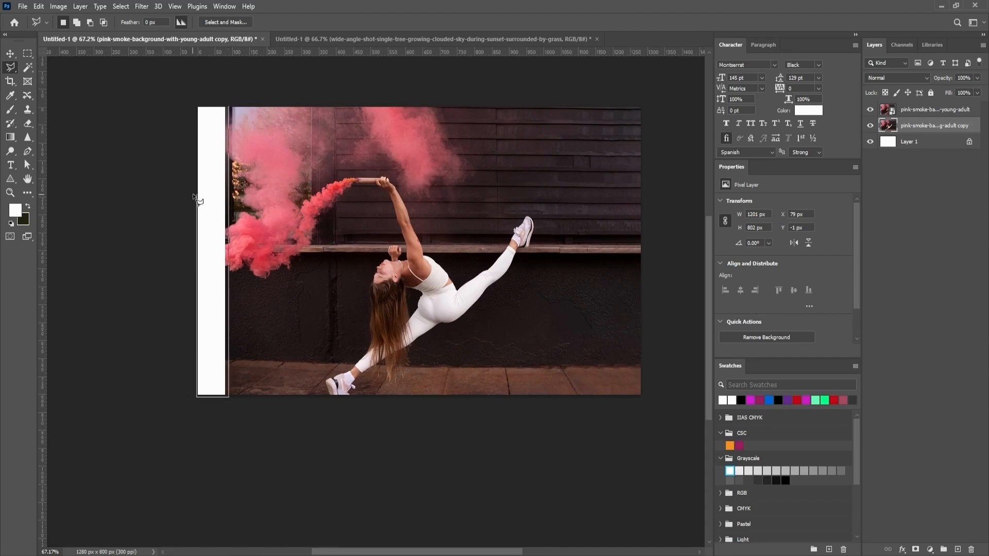
pyautogui.click(199, 107)
pyautogui.click(228, 106)
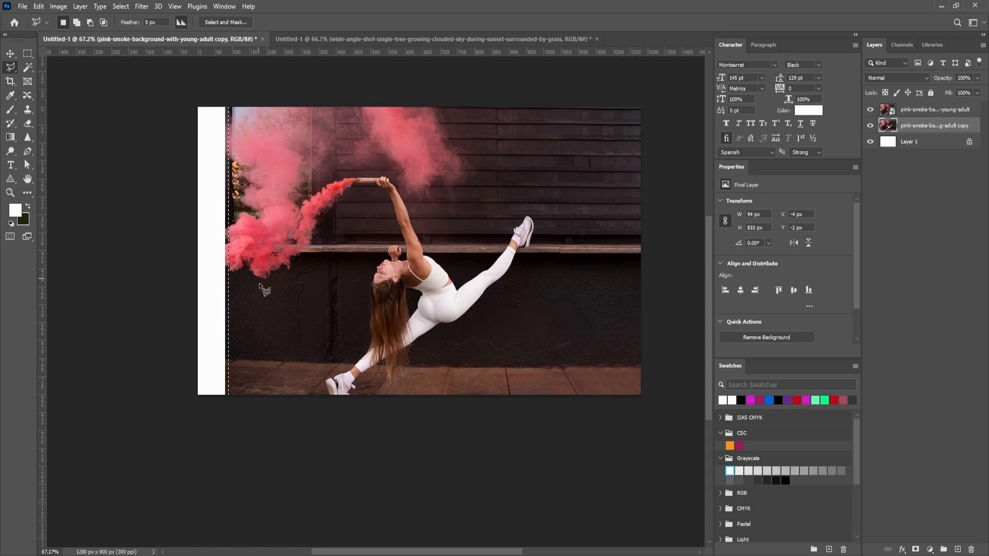
# Step: Apply a Content-Aware fill at 100% opacity to the selected left strip, deselect it and inspect the extended smoke area
pyautogui.hotkey('shift', 'BackSpace')
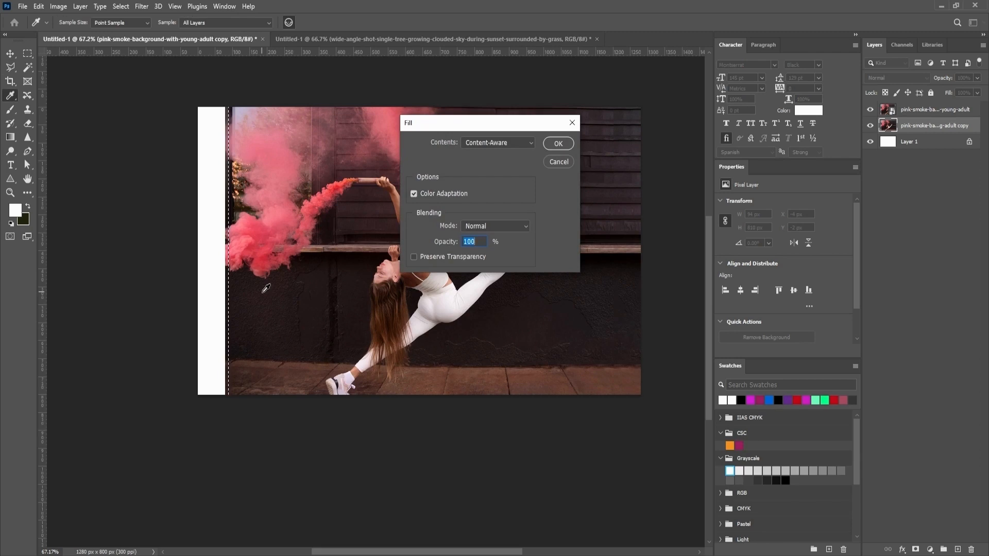
pyautogui.press('Return')
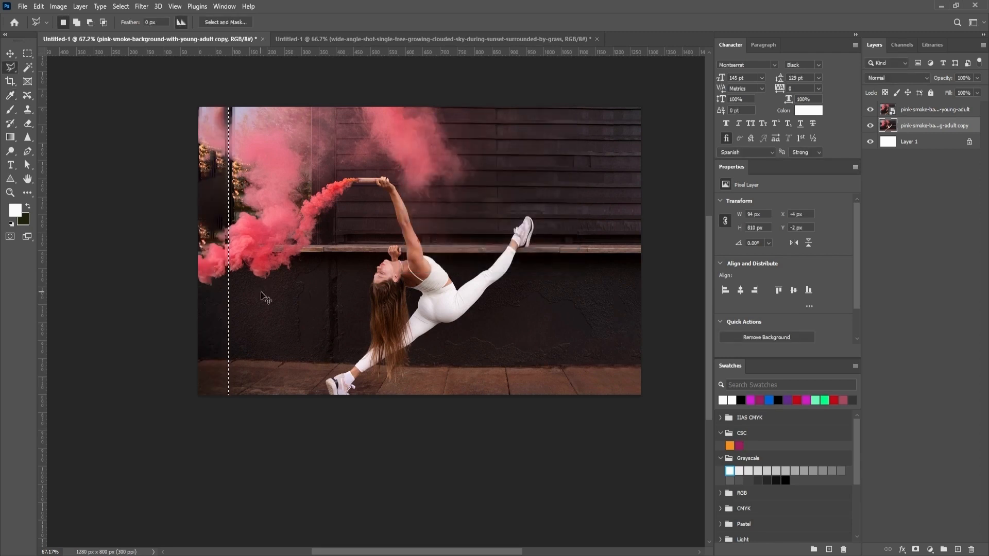
pyautogui.hotkey('ctrl', 'd')
pyautogui.scroll(3, 221, 275)
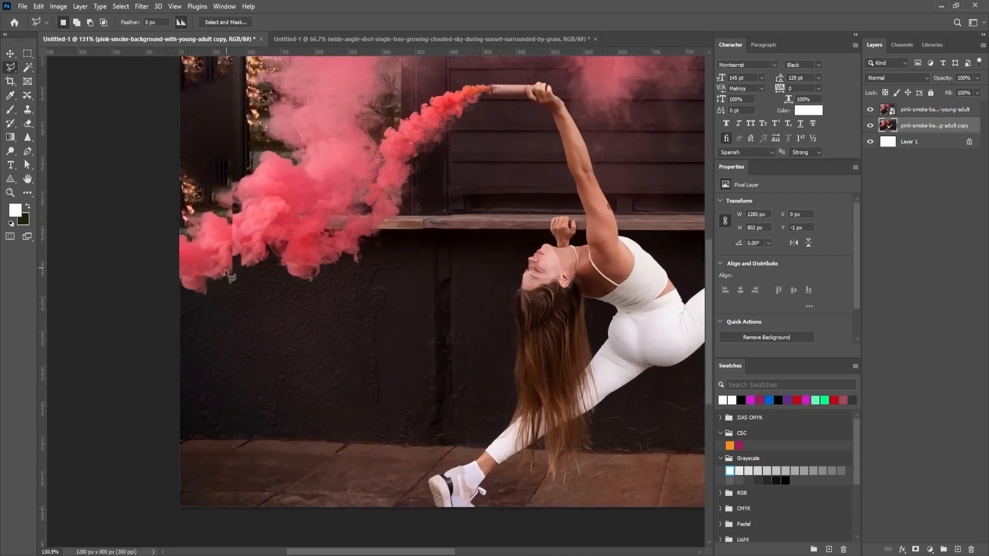
pyautogui.scroll(3, 223, 260)
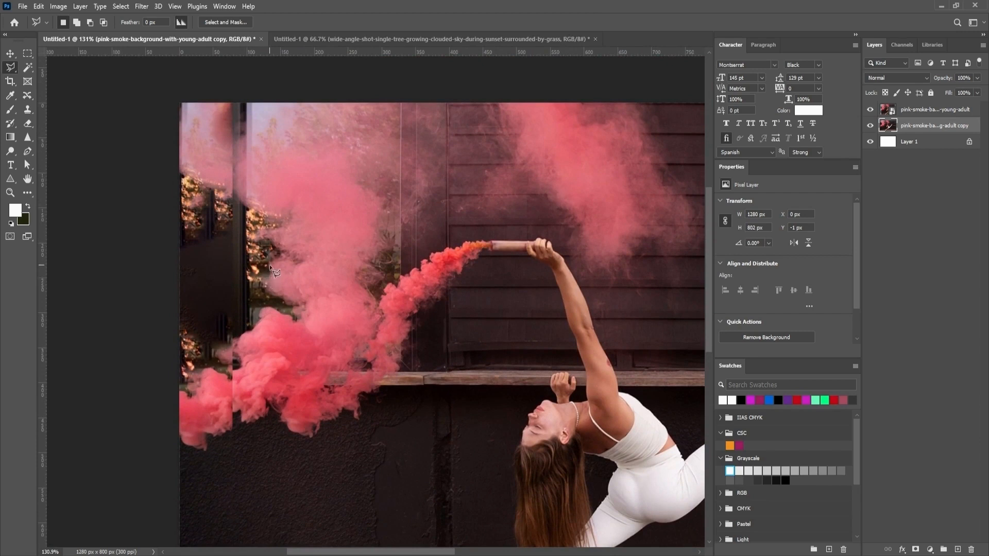
pyautogui.scroll(-3, 273, 270)
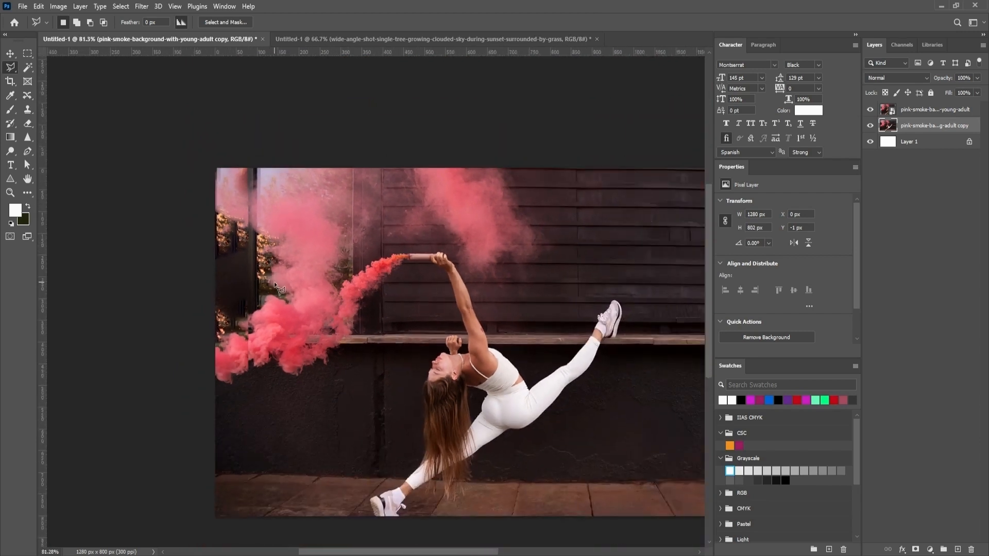
# Step: Undo the Content-Aware fill on the canvas's left strip and clear the selection
pyautogui.press('v')
pyautogui.hscroll(2, 304, 335)
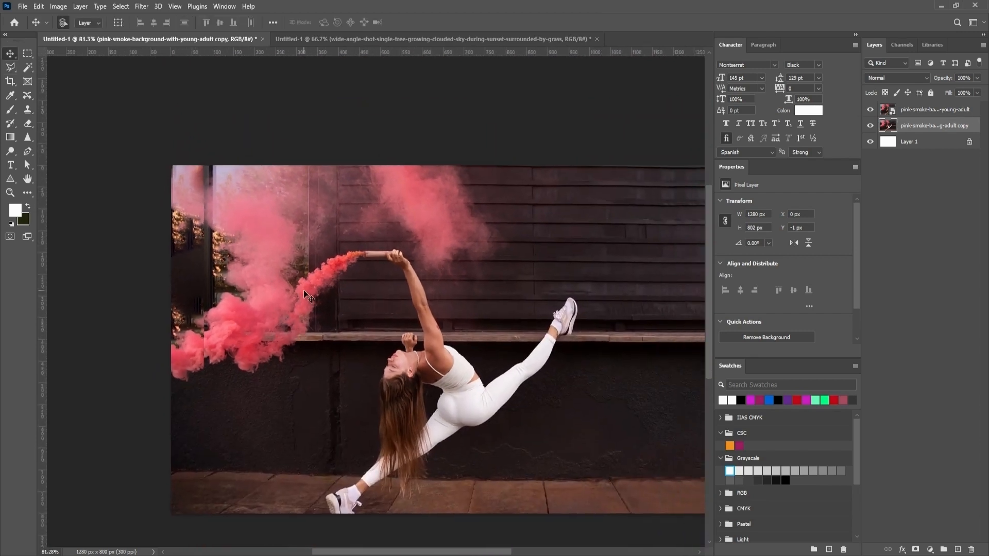
pyautogui.moveTo(392, 297); pyautogui.dragTo(371, 277)
pyautogui.hotkey('ctrl', 'z')
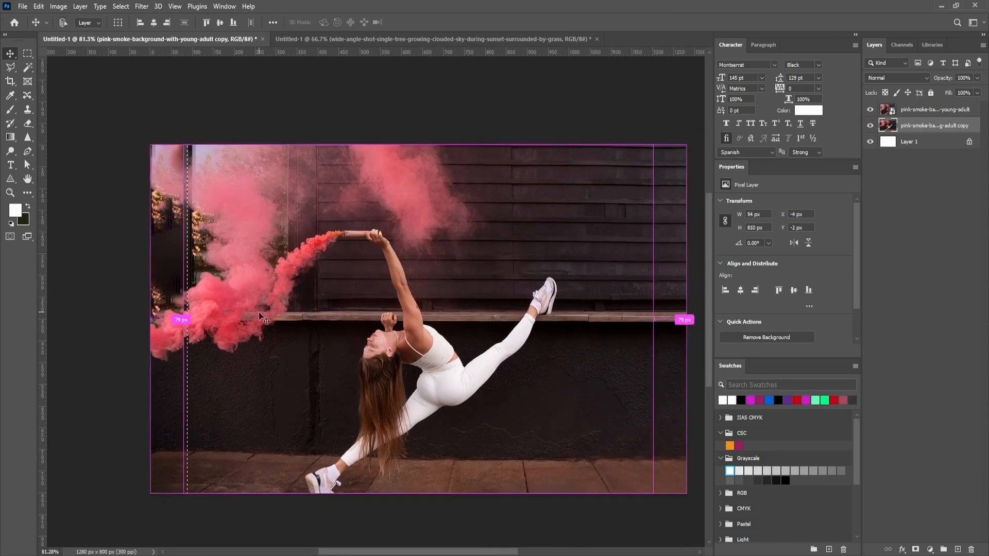
pyautogui.press('Delete')
pyautogui.hotkey('ctrl', 'd')
pyautogui.scroll(-1, 266, 310)
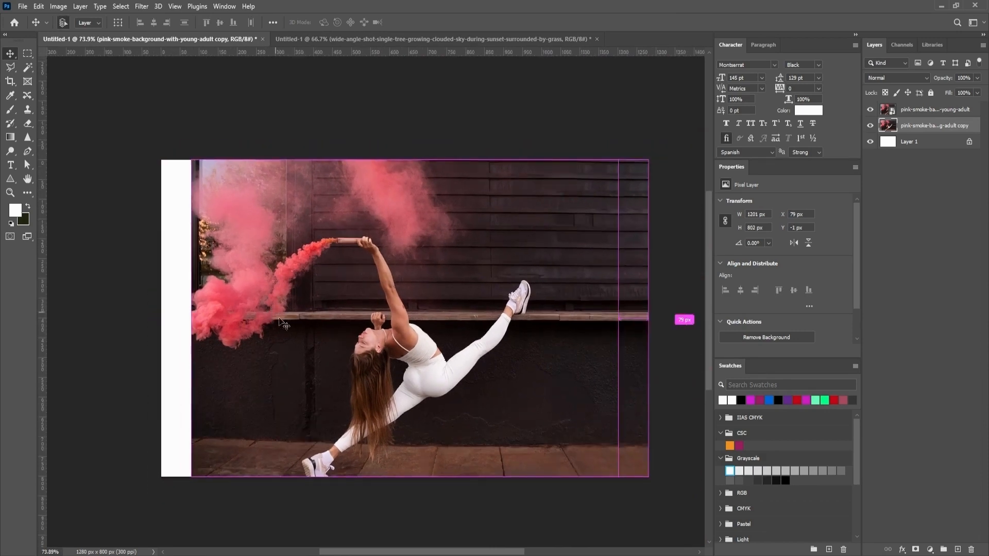
pyautogui.scroll(-1, 284, 335)
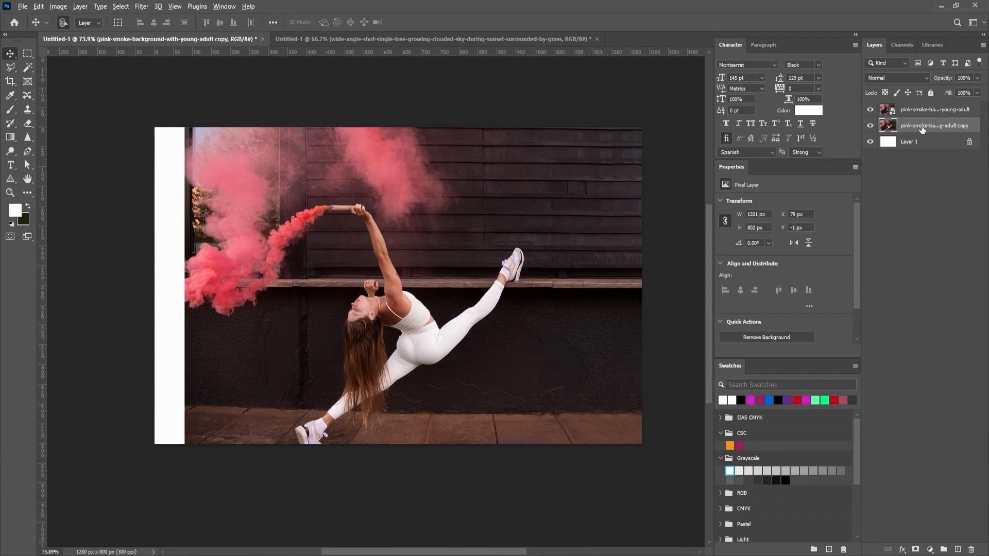
# Step: Duplicate the photo copy layer directly beneath itself and flip the new copy horizontally
pyautogui.moveTo(921, 129); pyautogui.dragTo(921, 138)
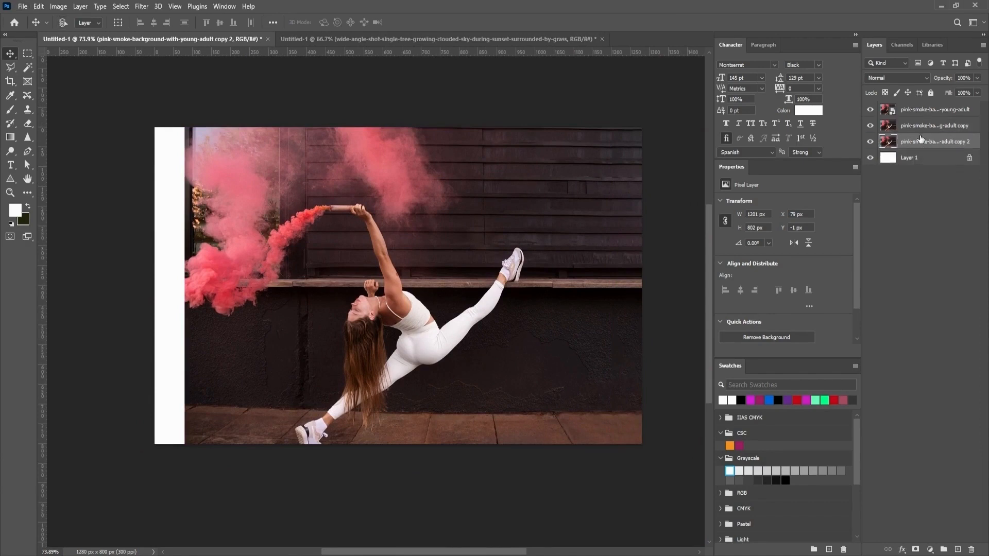
pyautogui.hotkey('ctrl', 't')
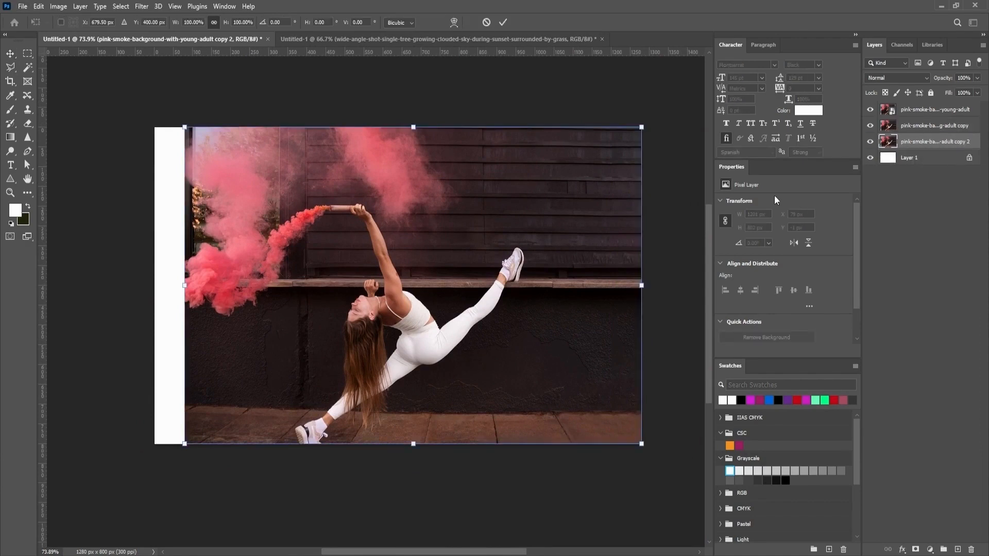
pyautogui.rightClick(629, 328)
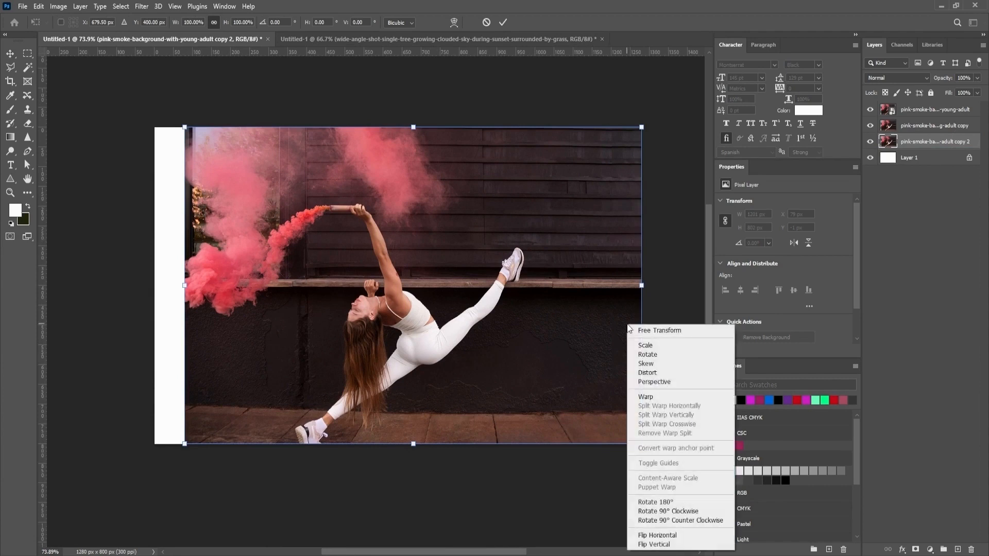
pyautogui.click(686, 538)
pyautogui.press('Return')
# Step: Align the mirrored copy to the canvas's left edge so it fills the blank strip, and clear the selection
pyautogui.hotkey('ctrl', 'a')
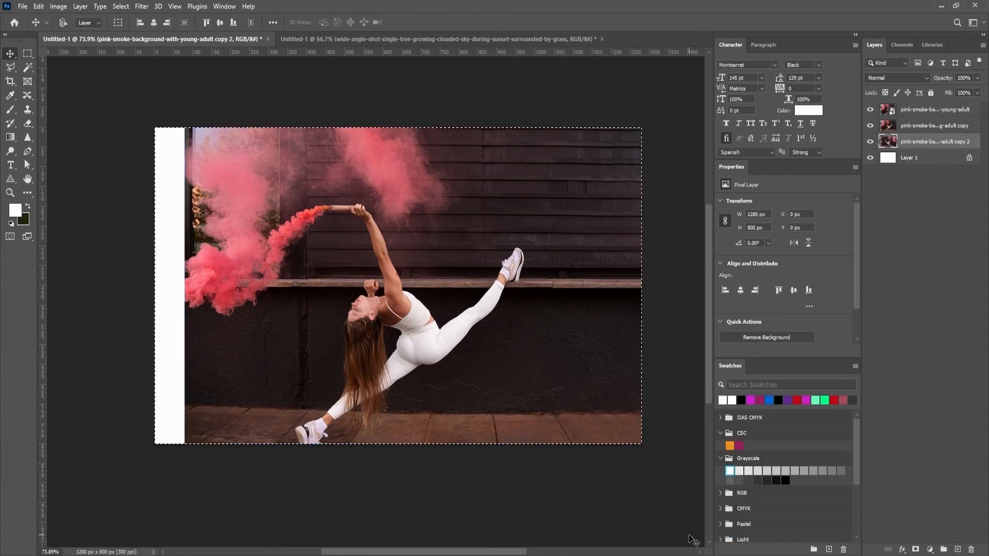
pyautogui.click(140, 22)
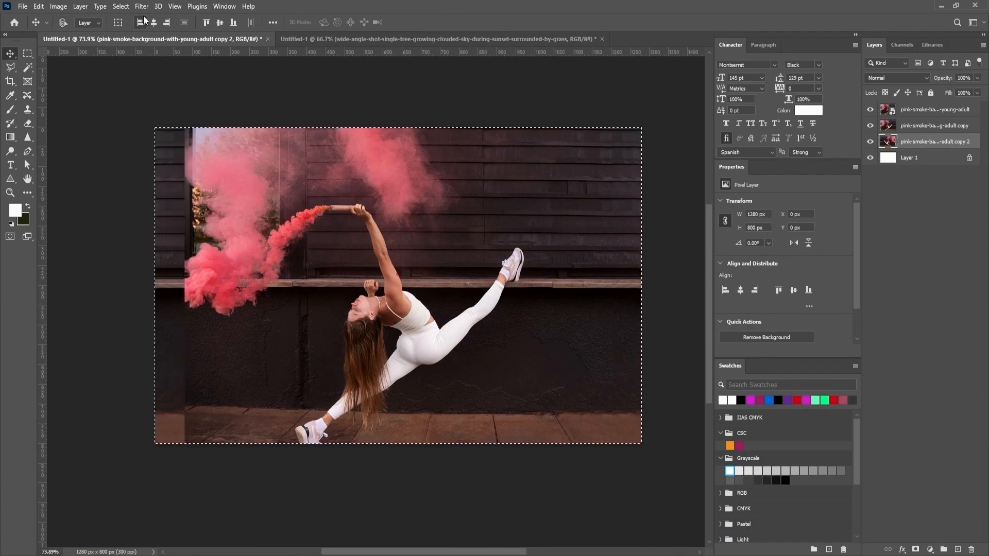
pyautogui.hotkey('ctrl', 'd')
# Step: Examine the seam between the mirrored strip and the photo along the smoke, wall and floor
pyautogui.scroll(1, 189, 335)
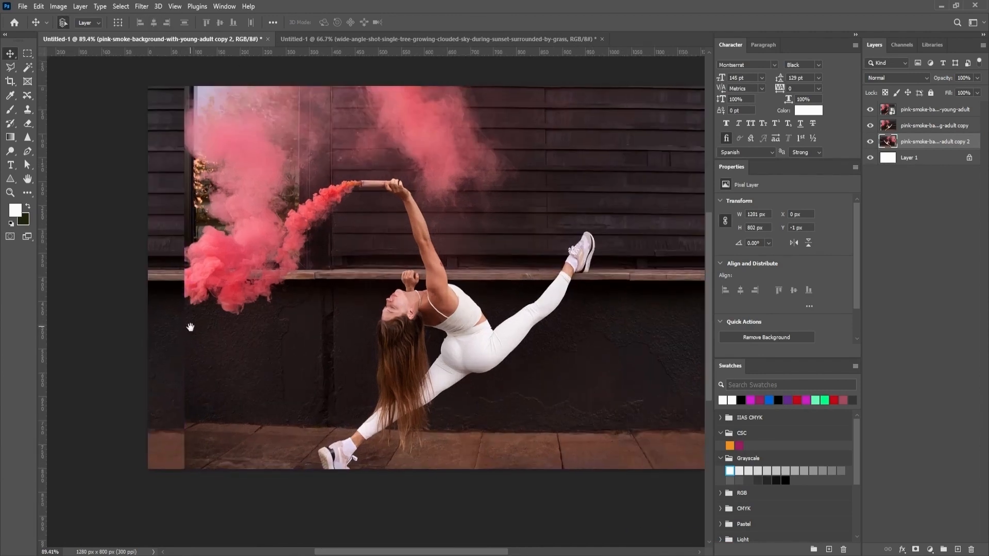
pyautogui.scroll(1, 212, 283)
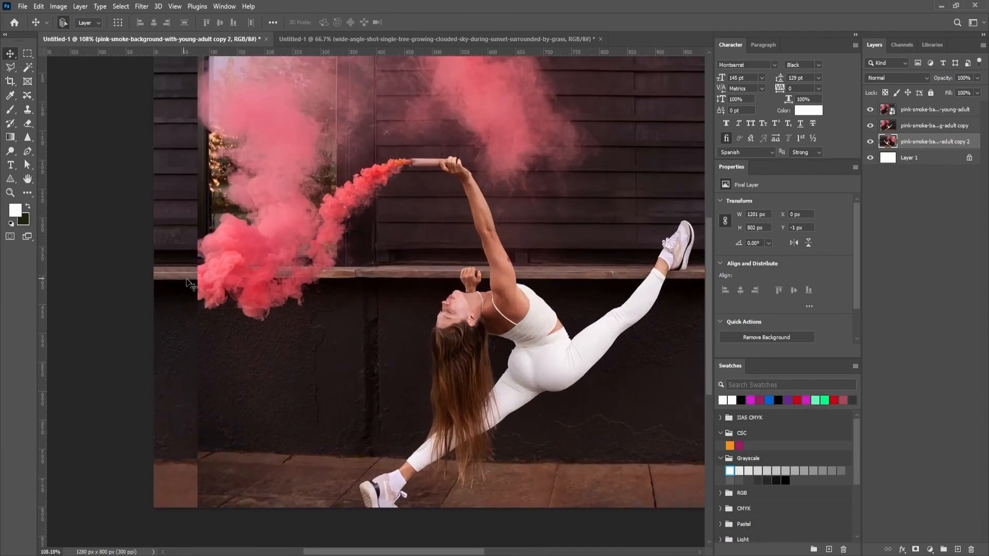
pyautogui.scroll(-3, 242, 391)
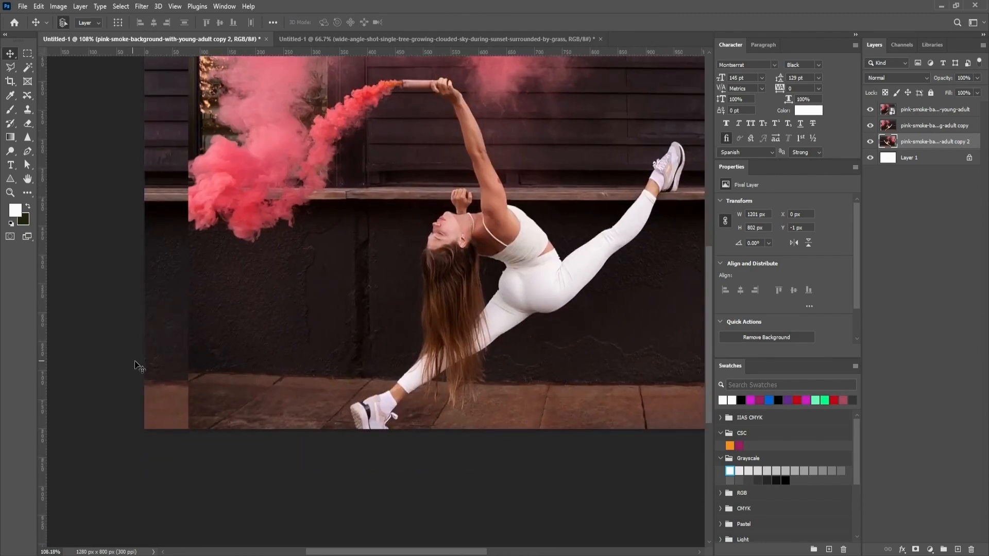
pyautogui.moveTo(262, 415); pyautogui.dragTo(135, 366)
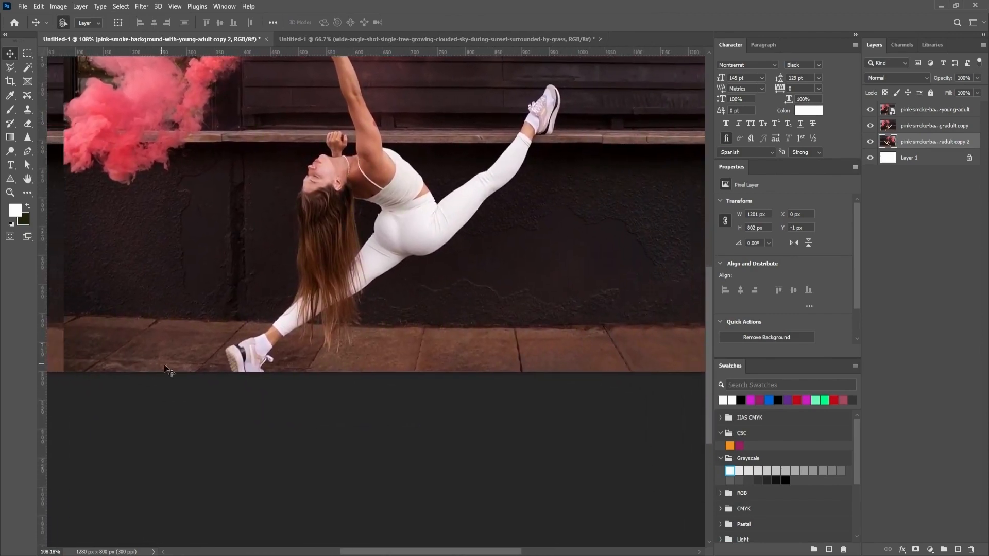
pyautogui.scroll(-3, 340, 380)
pyautogui.moveTo(355, 380); pyautogui.dragTo(298, 375)
pyautogui.moveTo(215, 366); pyautogui.dragTo(299, 368)
pyautogui.moveTo(402, 299); pyautogui.dragTo(454, 337)
# Step: Try shifting the mirrored copy farther left to an X position of -190 px
pyautogui.hotkey('ctrl', 't')
pyautogui.scroll(-3, 356, 380)
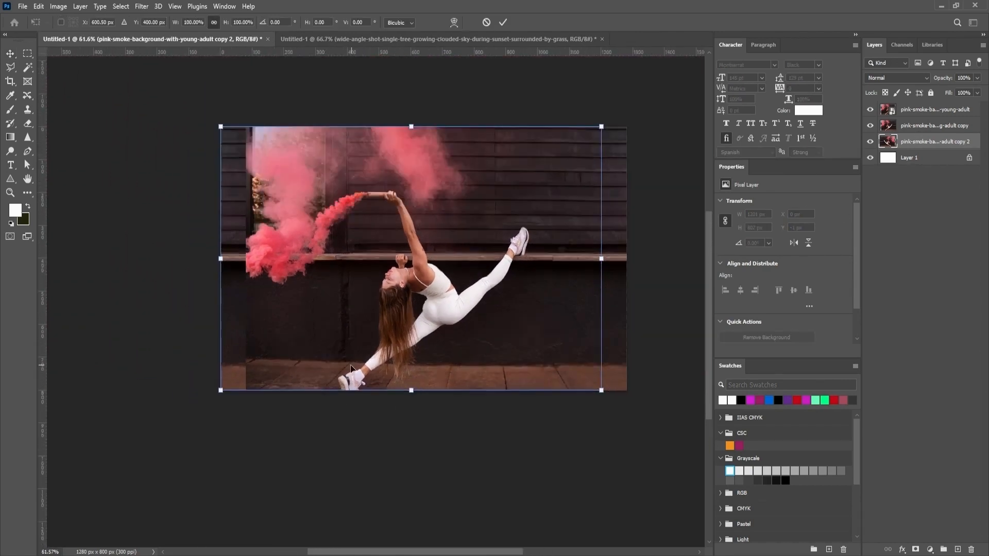
pyautogui.moveTo(351, 368); pyautogui.dragTo(292, 366)
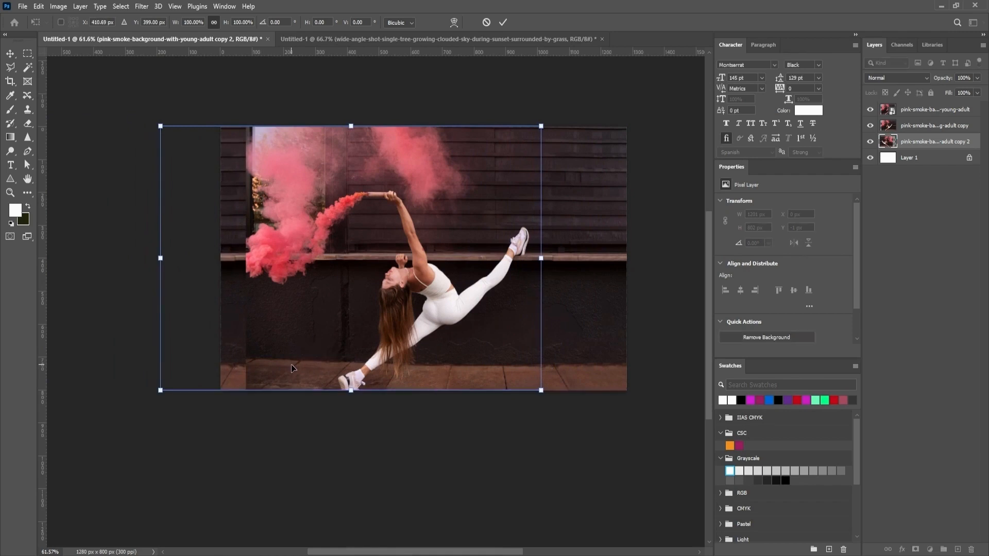
pyautogui.press('Return')
pyautogui.scroll(5, 293, 368)
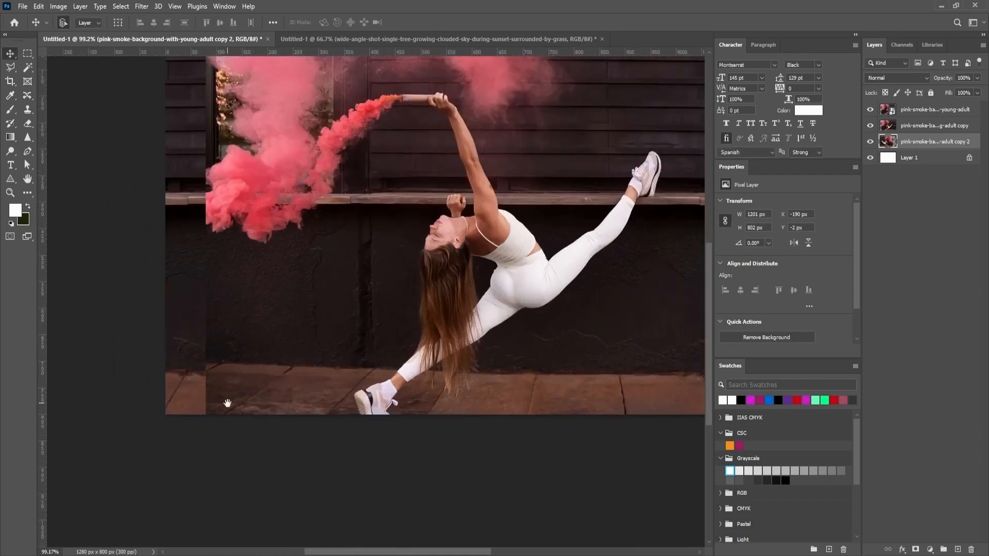
pyautogui.scroll(-3, 278, 378)
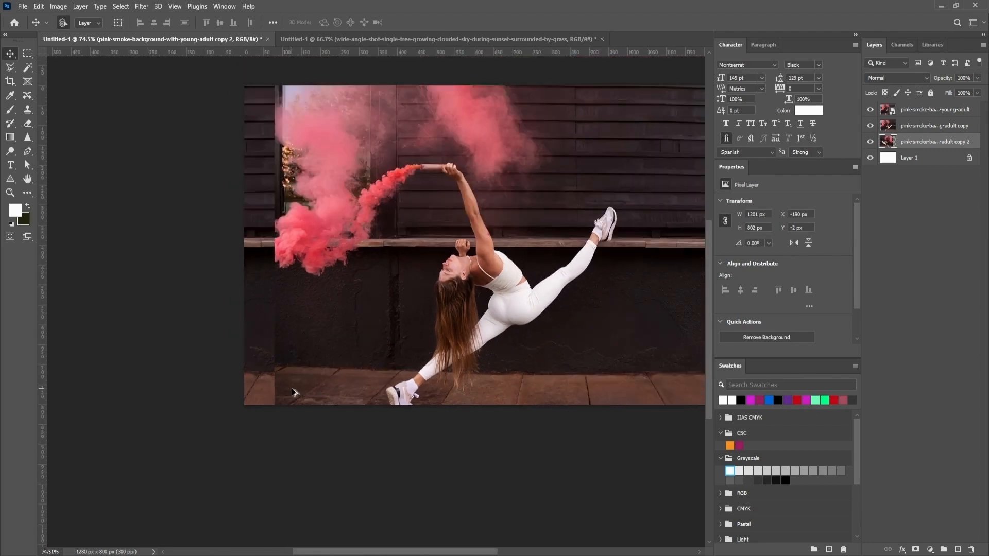
pyautogui.hotkey('ctrl', 'z')
# Step: Align the mirrored copy to the canvas's left edge again and deselect
pyautogui.hotkey('ctrl', 'a')
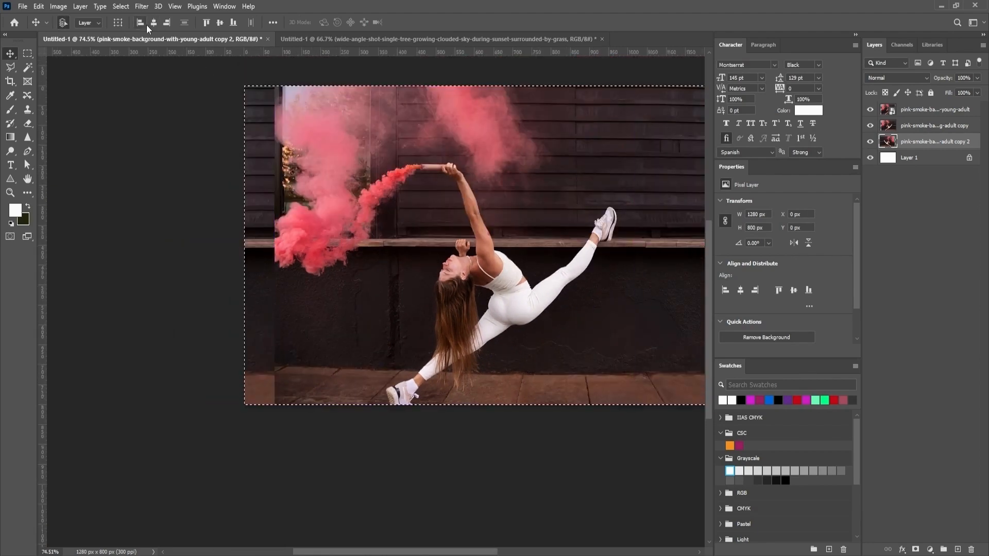
pyautogui.click(140, 22)
pyautogui.hotkey('ctrl', 'd')
pyautogui.scroll(-3, 304, 318)
pyautogui.moveTo(335, 328); pyautogui.dragTo(315, 342)
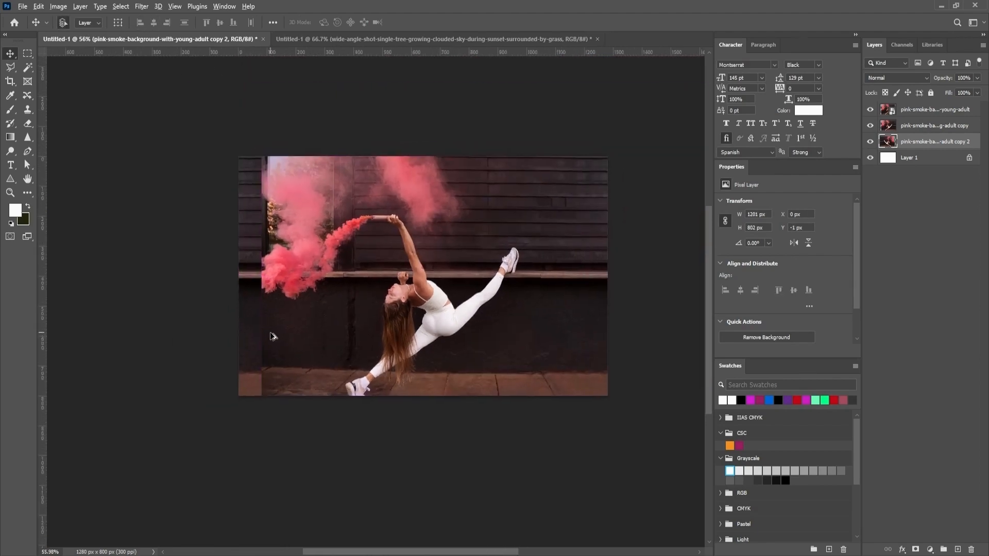
pyautogui.scroll(3, 273, 338)
# Step: Hide the original smart object layer and make the photo copy above the mirrored layer active
pyautogui.click(934, 110)
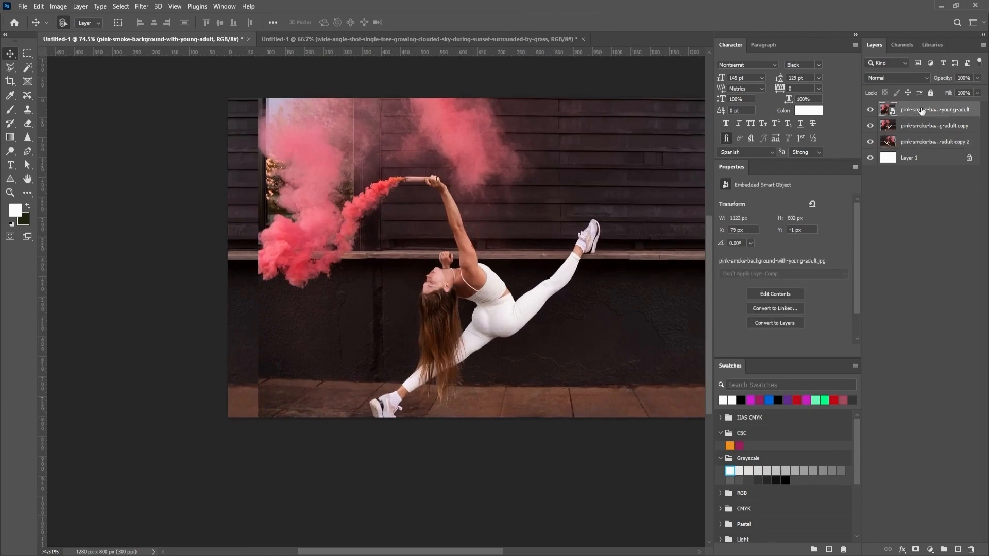
pyautogui.click(907, 126)
pyautogui.click(869, 112)
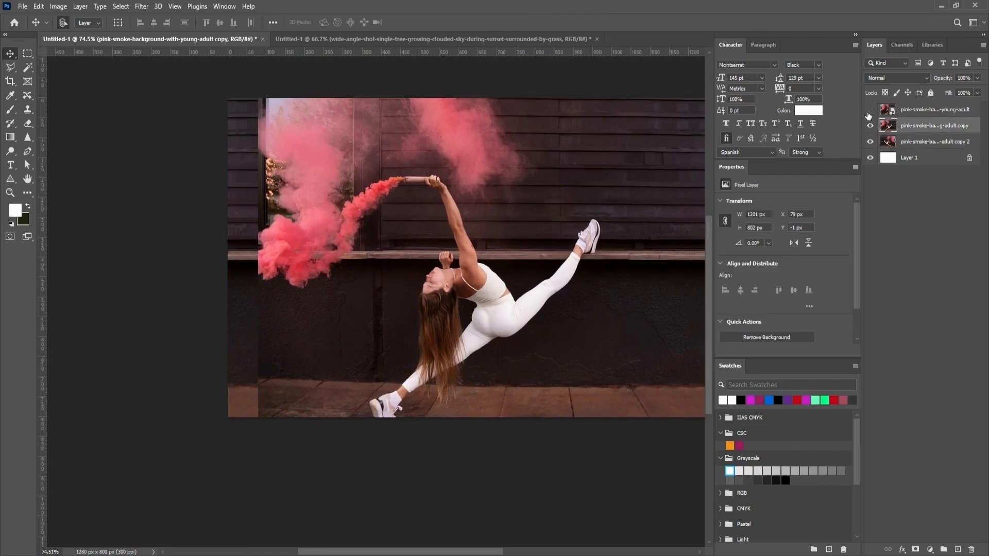
pyautogui.click(873, 126)
pyautogui.scroll(-3, 583, 268)
pyautogui.moveTo(601, 284); pyautogui.dragTo(547, 290)
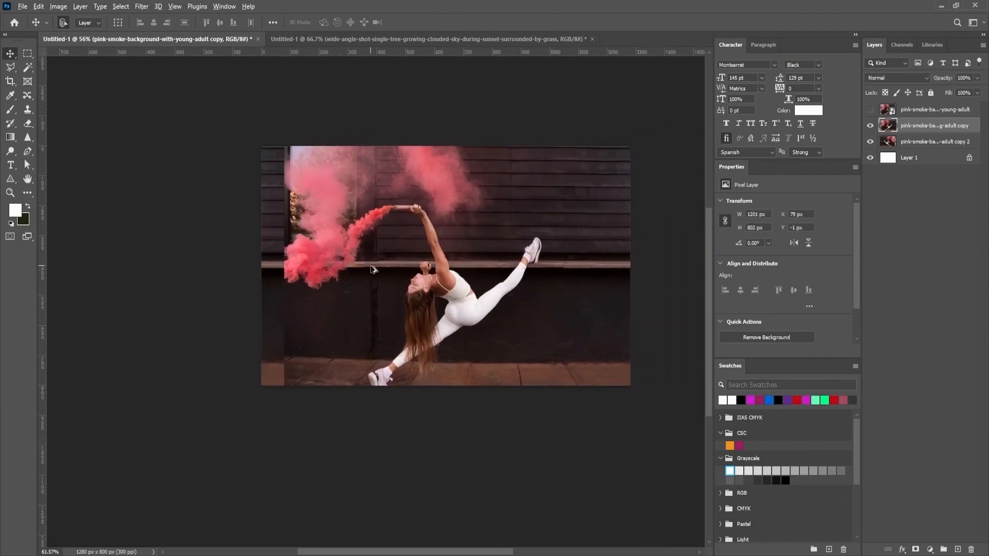
# Step: Add a layer mask to the active photo copy and reset the foreground and background colours to their defaults
pyautogui.scroll(7, 319, 331)
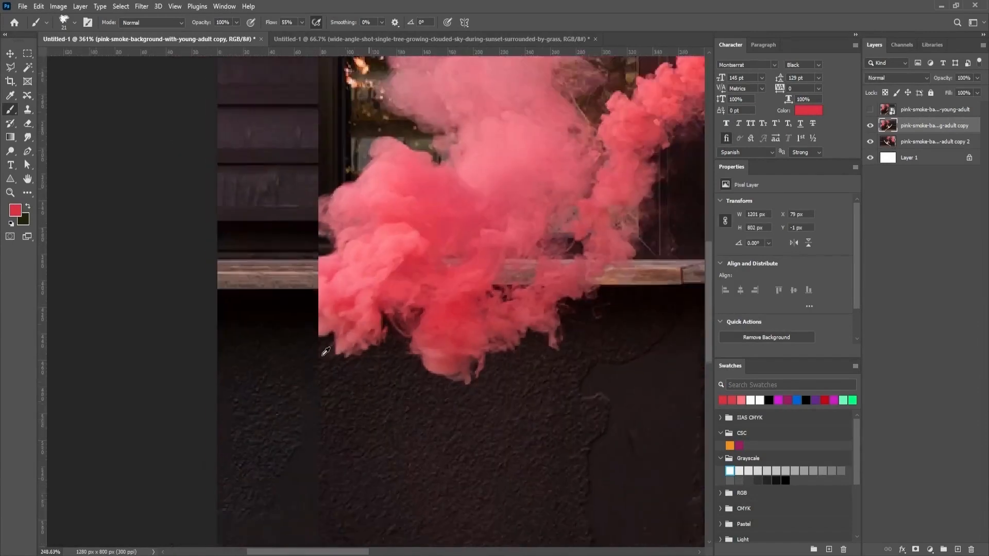
pyautogui.press('v')
pyautogui.scroll(-5, 325, 352)
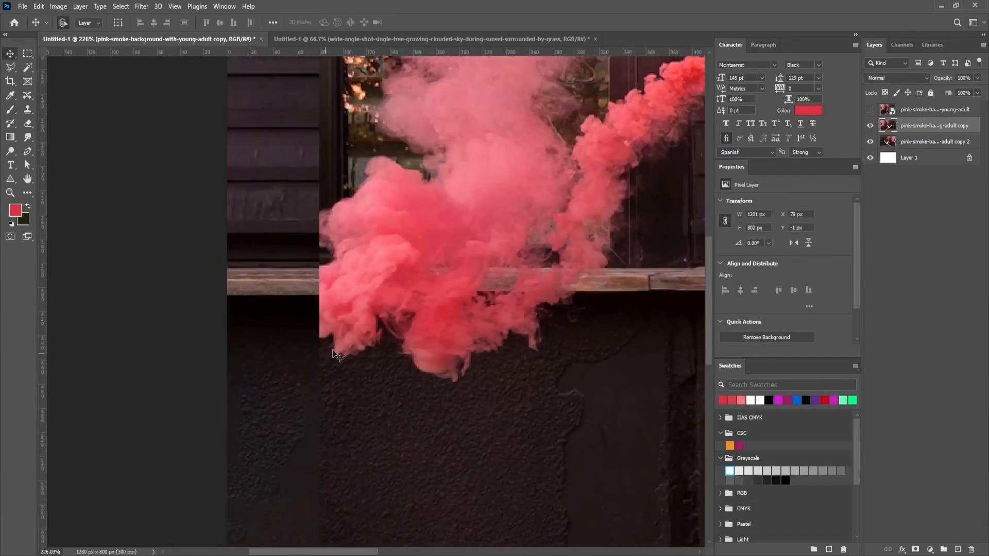
pyautogui.scroll(-3, 339, 377)
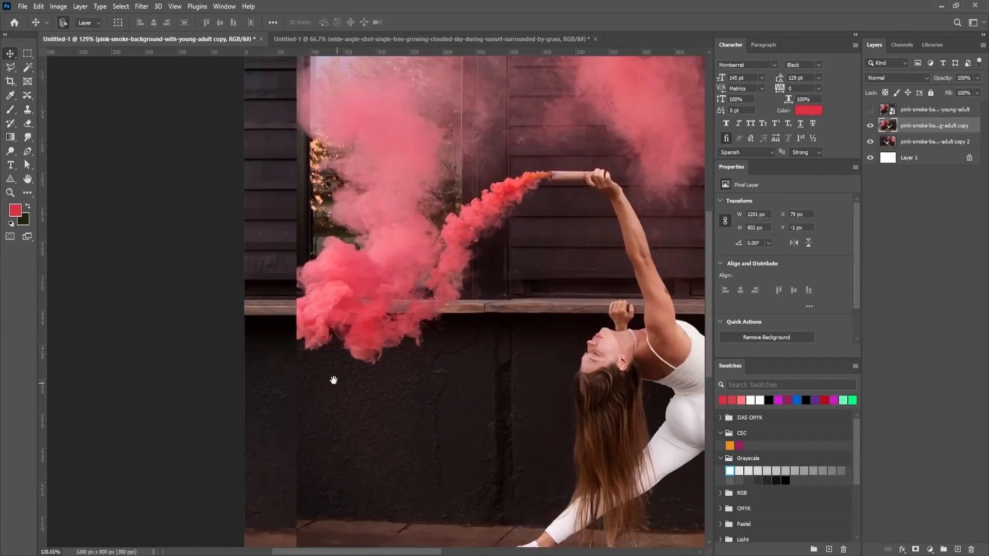
pyautogui.scroll(3, 329, 390)
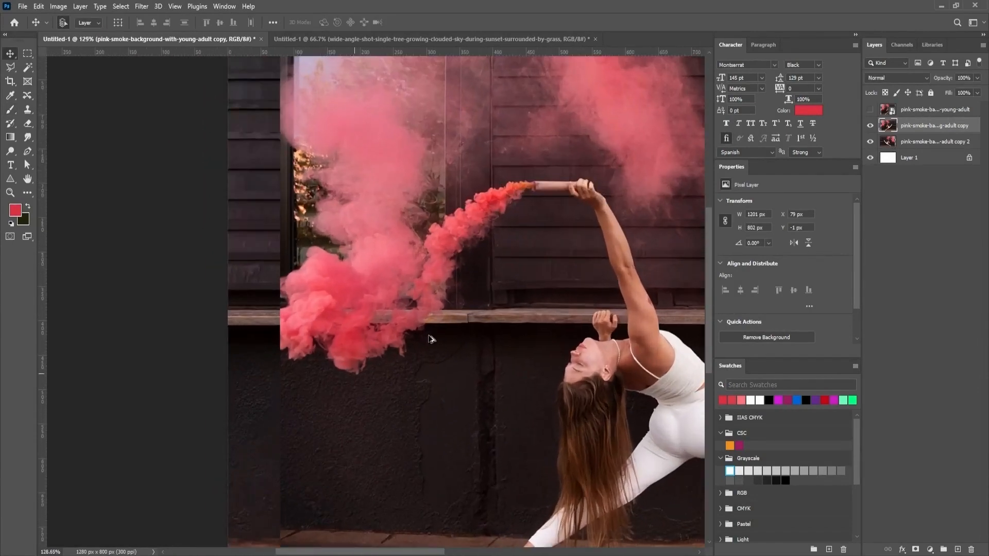
pyautogui.press('d')
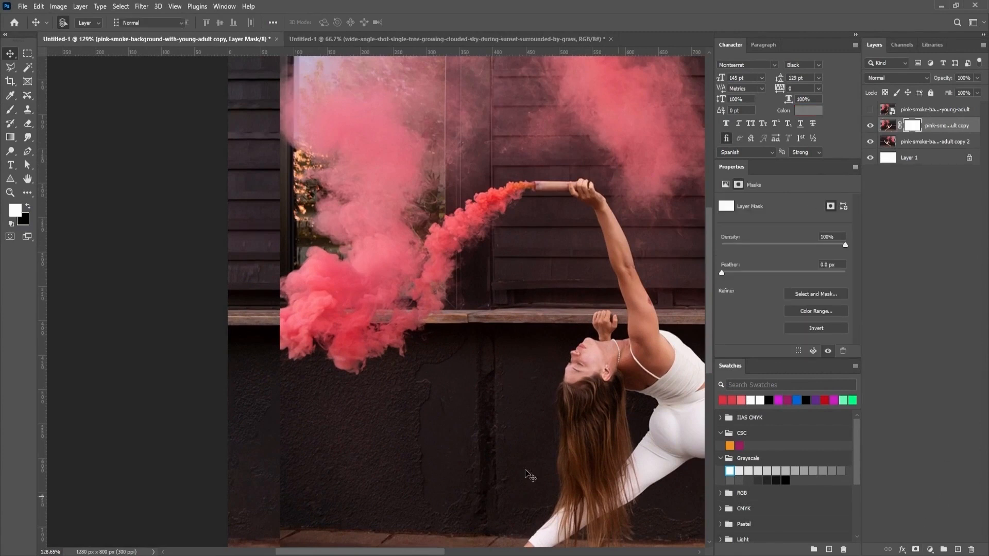
# Step: Choose a soft round brush for painting on the layer mask
pyautogui.press('b')
pyautogui.rightClick(314, 272)
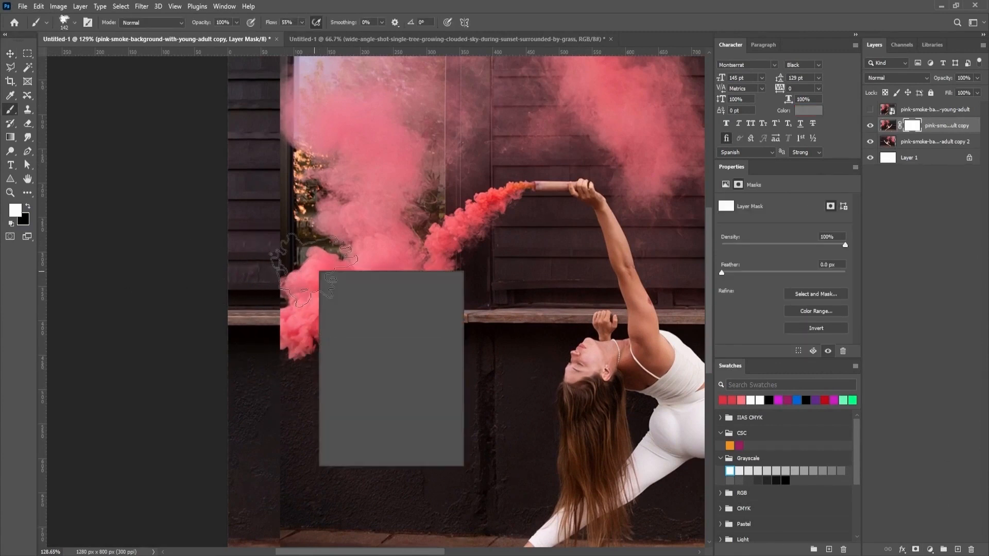
pyautogui.click(401, 364)
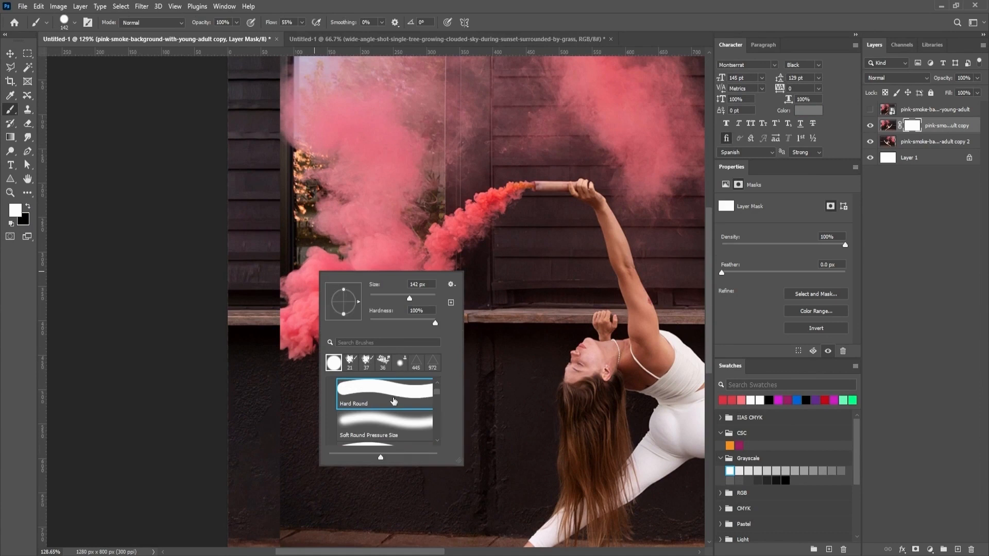
pyautogui.scroll(1, 393, 412)
pyautogui.doubleClick(391, 436)
# Step: Paint black on the mask with soft brushes of about 164 and 103 px to fade the smoke's left edge around the ledge
pyautogui.moveTo(323, 349)
pyautogui.mouseDown()
pyautogui.moveTo(339, 347)
pyautogui.moveTo(331, 291)
pyautogui.mouseUp()
pyautogui.moveTo(249, 322)
pyautogui.mouseDown()
pyautogui.moveTo(250, 311)
pyautogui.moveTo(268, 360)
pyautogui.moveTo(248, 273)
pyautogui.mouseUp()
pyautogui.press('x')
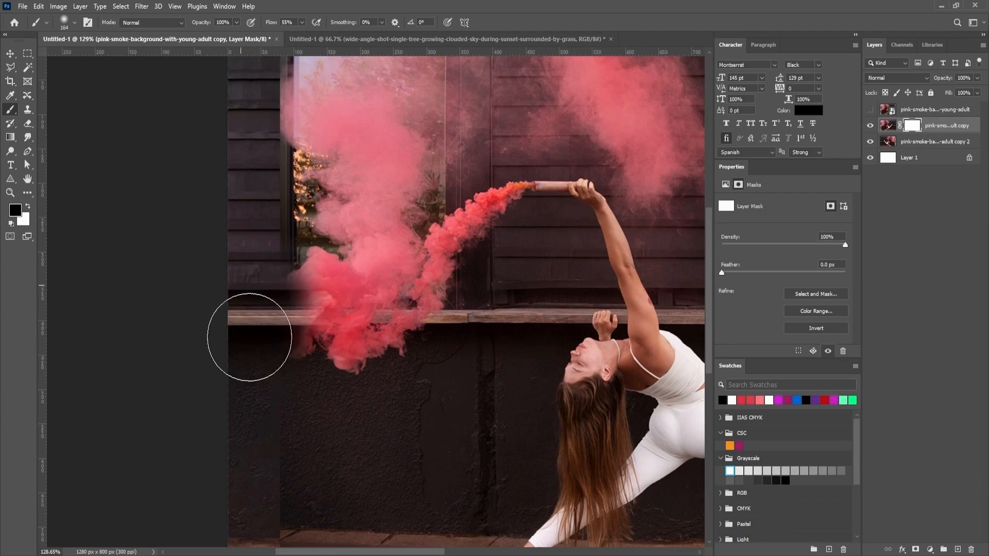
pyautogui.scroll(2, 252, 342)
pyautogui.moveTo(276, 332); pyautogui.dragTo(246, 333)
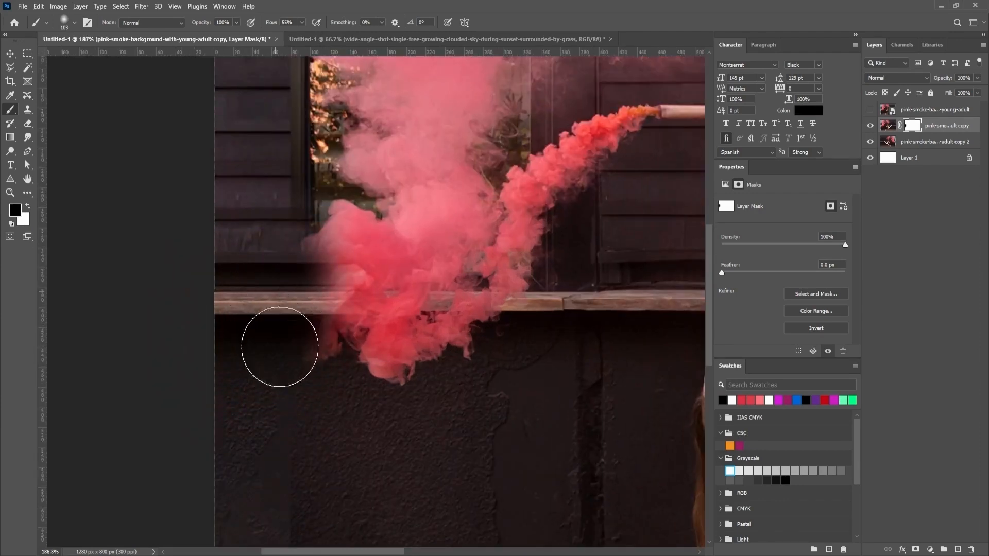
pyautogui.moveTo(298, 351)
pyautogui.mouseDown()
pyautogui.moveTo(309, 393)
pyautogui.moveTo(294, 473)
pyautogui.moveTo(279, 462)
pyautogui.moveTo(273, 419)
pyautogui.moveTo(287, 329)
pyautogui.mouseUp()
pyautogui.scroll(-1, 286, 304)
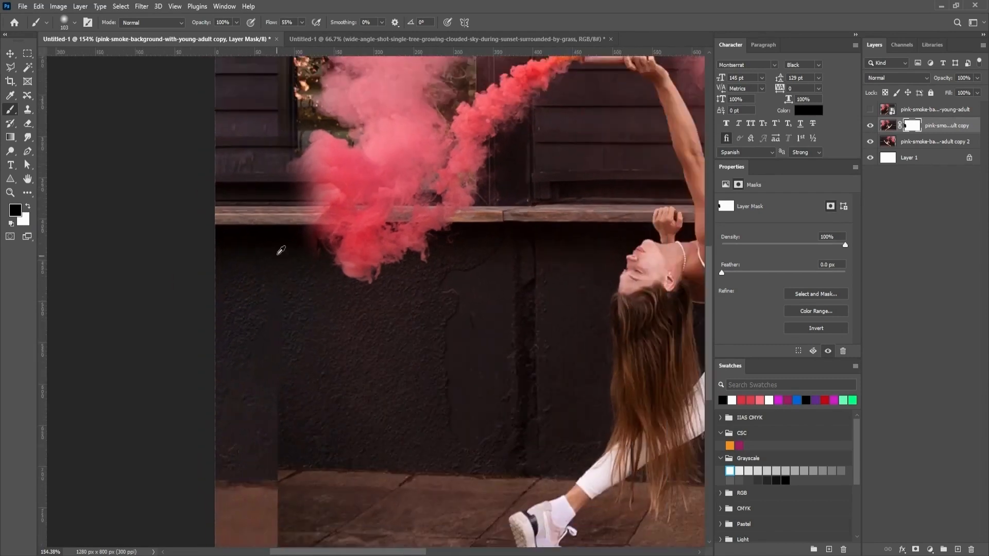
# Step: Blend the seam above and below the wooden ledge by painting black on the mask with a soft brush of about 58 px
pyautogui.scroll(3, 280, 249)
pyautogui.moveTo(289, 247); pyautogui.dragTo(269, 248)
pyautogui.moveTo(257, 215); pyautogui.dragTo(247, 339)
pyautogui.moveTo(277, 284)
pyautogui.mouseDown()
pyautogui.moveTo(267, 284)
pyautogui.moveTo(276, 283)
pyautogui.mouseUp()
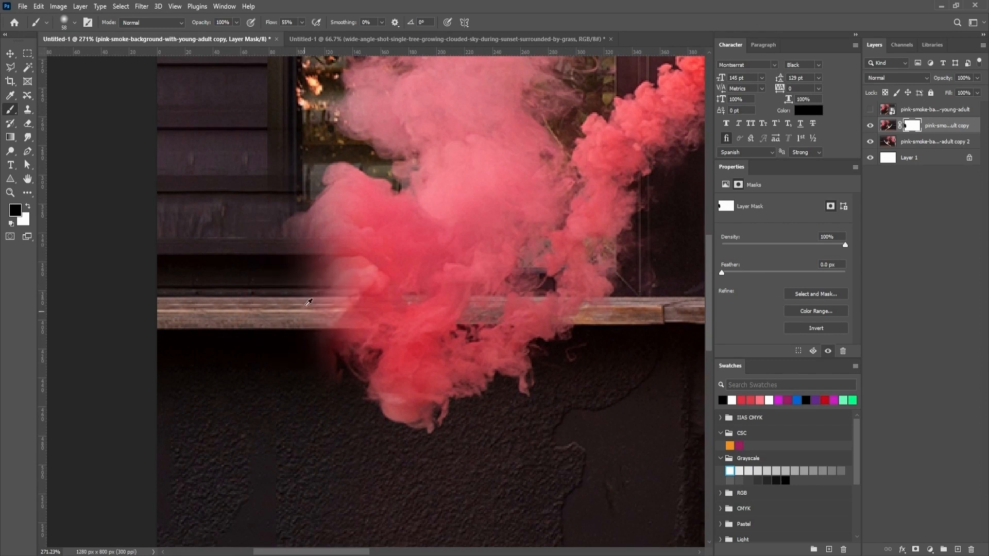
pyautogui.moveTo(292, 224); pyautogui.dragTo(304, 315)
pyautogui.moveTo(316, 249)
pyautogui.mouseDown()
pyautogui.moveTo(263, 238)
pyautogui.moveTo(292, 203)
pyautogui.moveTo(279, 236)
pyautogui.moveTo(281, 250)
pyautogui.moveTo(296, 242)
pyautogui.moveTo(274, 368)
pyautogui.moveTo(264, 378)
pyautogui.moveTo(266, 345)
pyautogui.moveTo(250, 360)
pyautogui.moveTo(335, 366)
pyautogui.mouseUp()
# Step: Restore the smoke puff beside the window in white with a 30 px brush, and trim its left tip in black at 15 px
pyautogui.press('x')
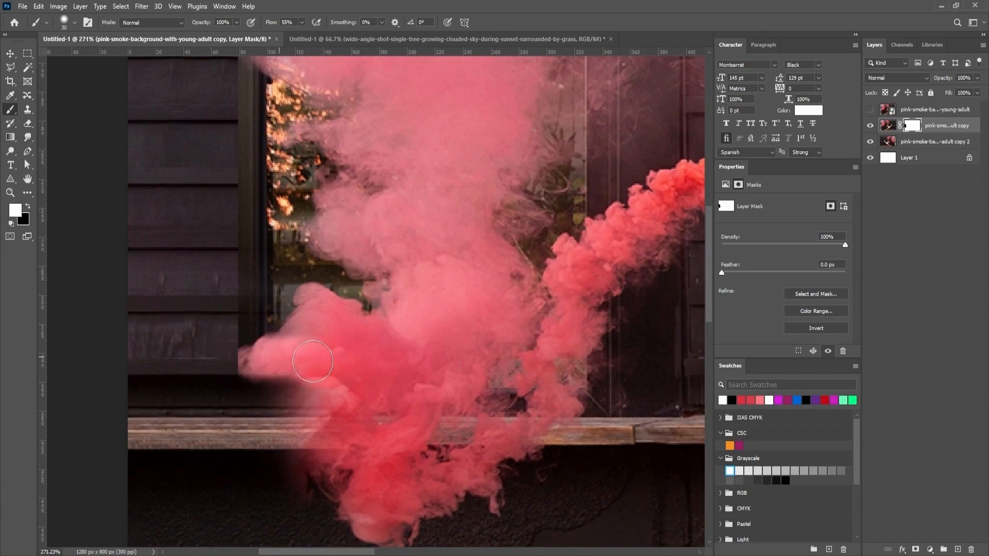
pyautogui.scroll(3, 301, 421)
pyautogui.press('x')
pyautogui.moveTo(208, 356)
pyautogui.mouseDown()
pyautogui.moveTo(196, 354)
pyautogui.moveTo(194, 330)
pyautogui.mouseUp()
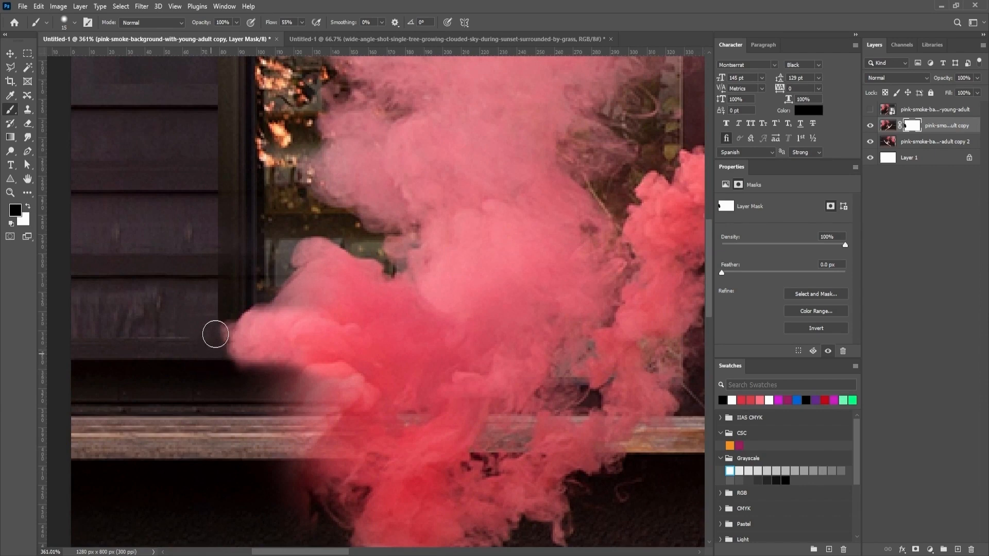
# Step: Paint black on the mask with a larger soft brush down the wall beside the window to blend the photo's left edge
pyautogui.scroll(-5, 212, 338)
pyautogui.moveTo(199, 327)
pyautogui.mouseDown()
pyautogui.moveTo(203, 300)
pyautogui.moveTo(207, 311)
pyautogui.mouseUp()
pyautogui.moveTo(199, 230); pyautogui.dragTo(206, 229)
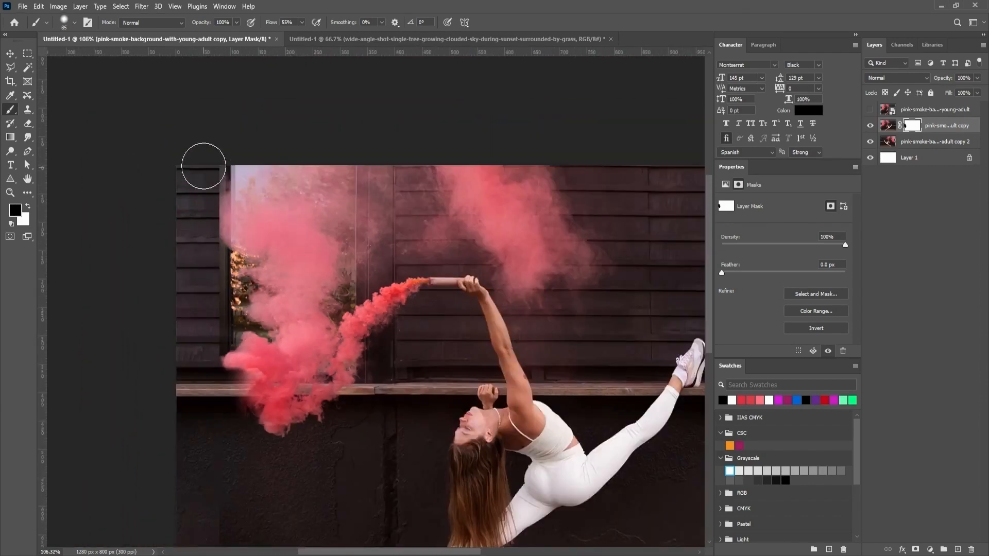
pyautogui.moveTo(203, 165); pyautogui.dragTo(208, 298)
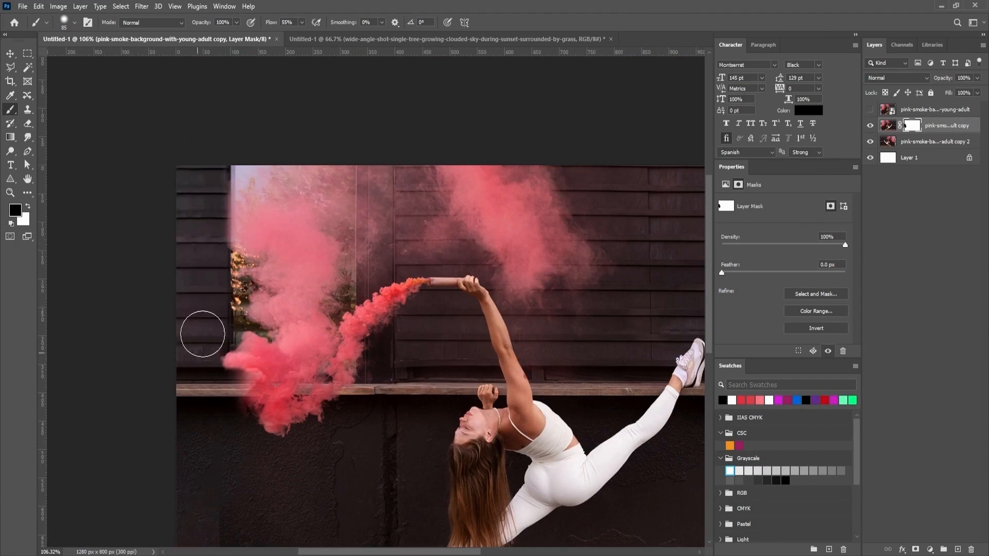
# Step: Refine the left tip and upper edge of the smoke puff by painting black on the mask with brushes of 23 and 8 px
pyautogui.scroll(4, 190, 355)
pyautogui.moveTo(232, 325)
pyautogui.mouseDown()
pyautogui.moveTo(214, 325)
pyautogui.moveTo(235, 322)
pyautogui.moveTo(218, 321)
pyautogui.moveTo(227, 287)
pyautogui.mouseUp()
pyautogui.scroll(2, 225, 340)
pyautogui.scroll(2, 232, 299)
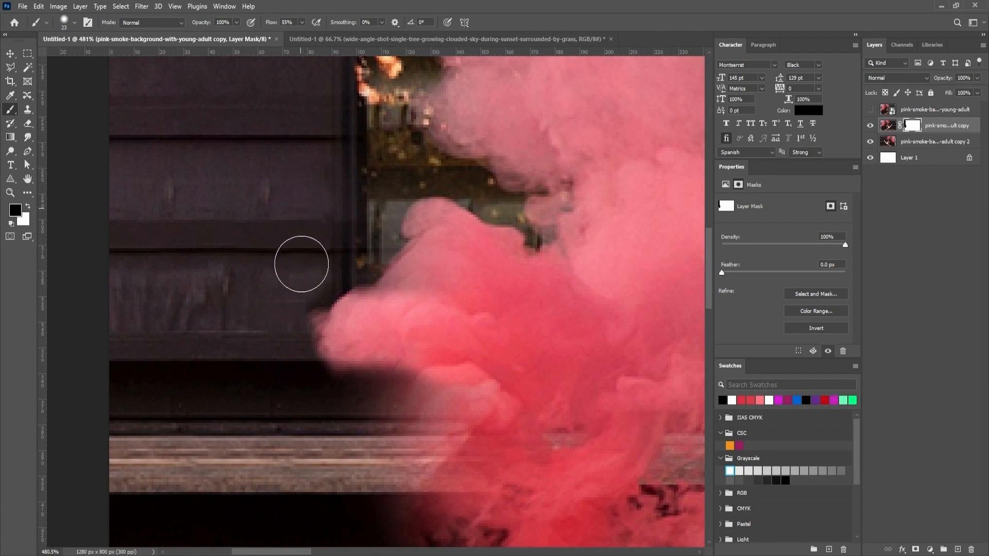
pyautogui.scroll(2, 305, 308)
pyautogui.moveTo(304, 308); pyautogui.dragTo(296, 289)
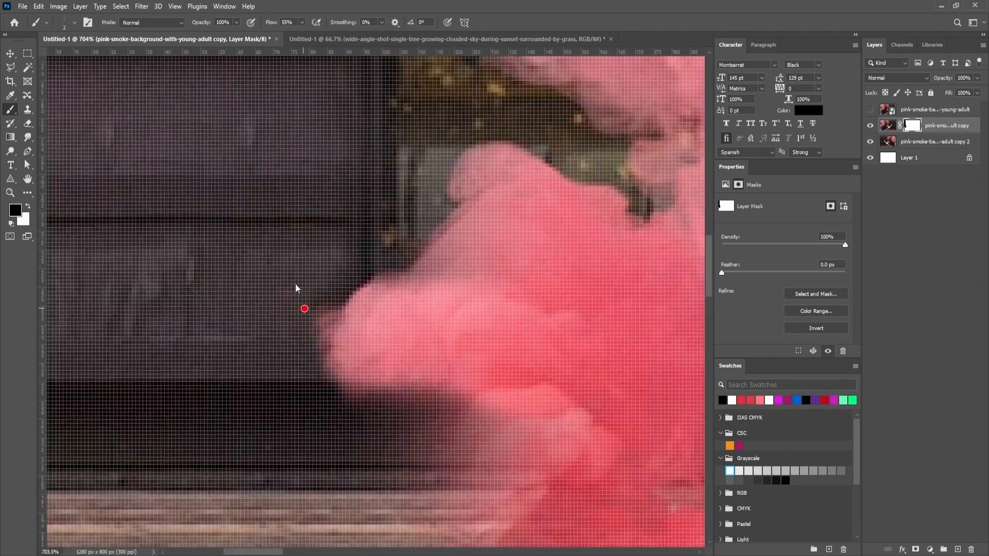
pyautogui.moveTo(336, 238); pyautogui.dragTo(335, 251)
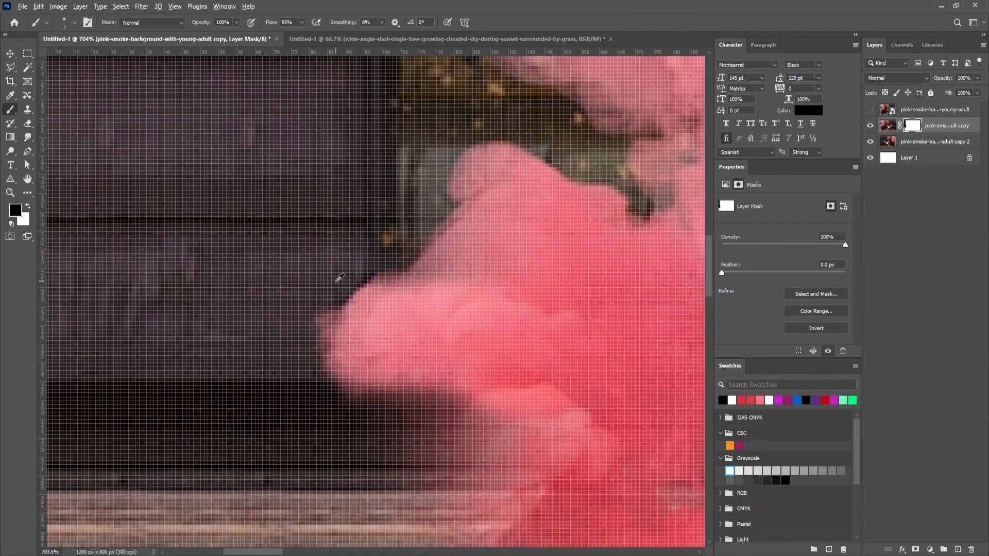
pyautogui.scroll(1, 339, 277)
pyautogui.moveTo(347, 278); pyautogui.dragTo(349, 274)
pyautogui.scroll(1, 360, 276)
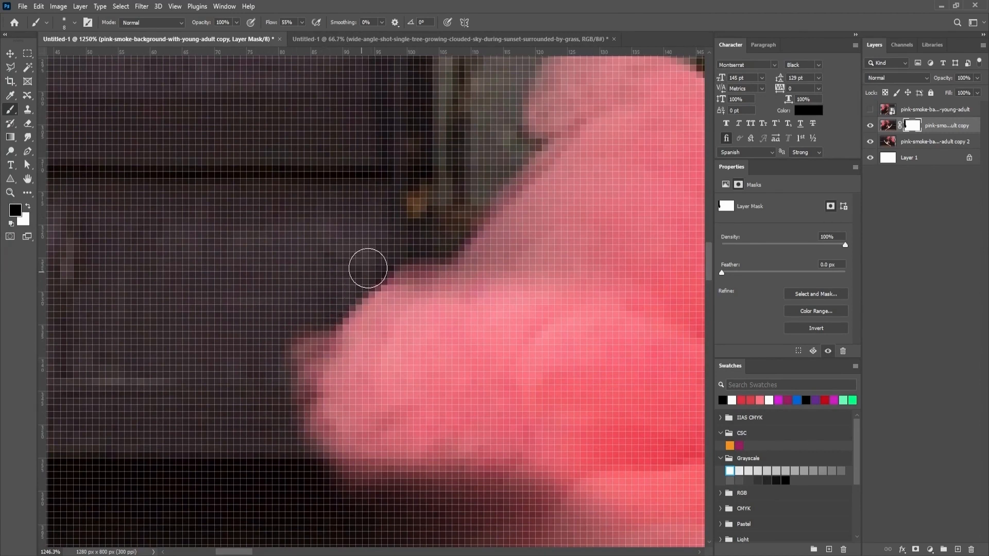
# Step: Remove the leftover smoke haze below the ledge by painting black on the mask with a soft brush of about 37 px
pyautogui.scroll(-10, 374, 258)
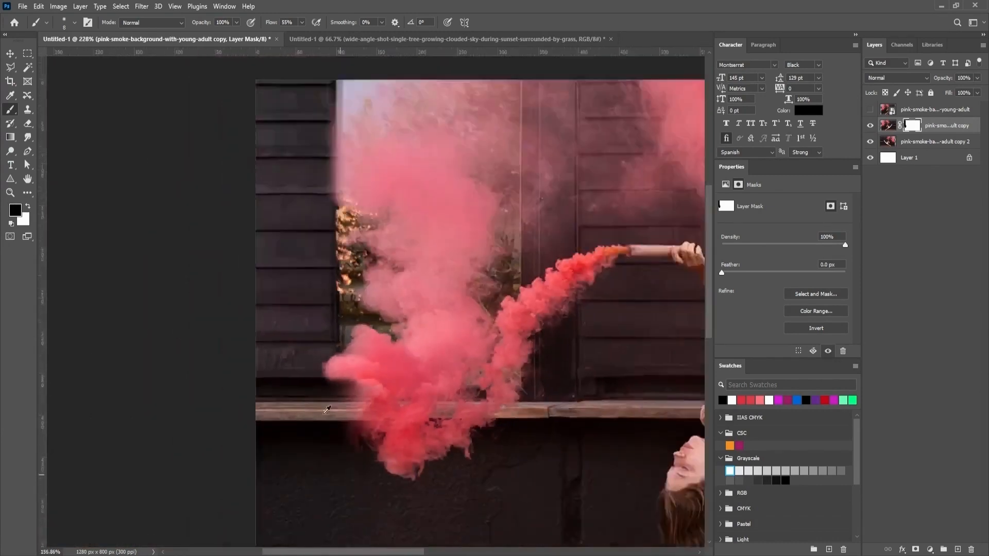
pyautogui.scroll(-1, 342, 453)
pyautogui.moveTo(402, 476); pyautogui.dragTo(305, 389)
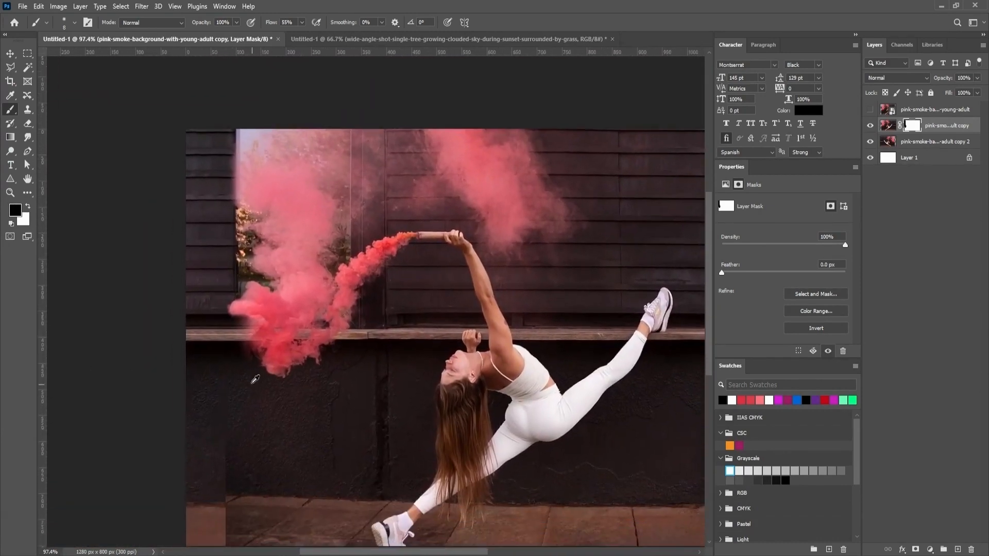
pyautogui.scroll(2, 233, 361)
pyautogui.scroll(4, 233, 361)
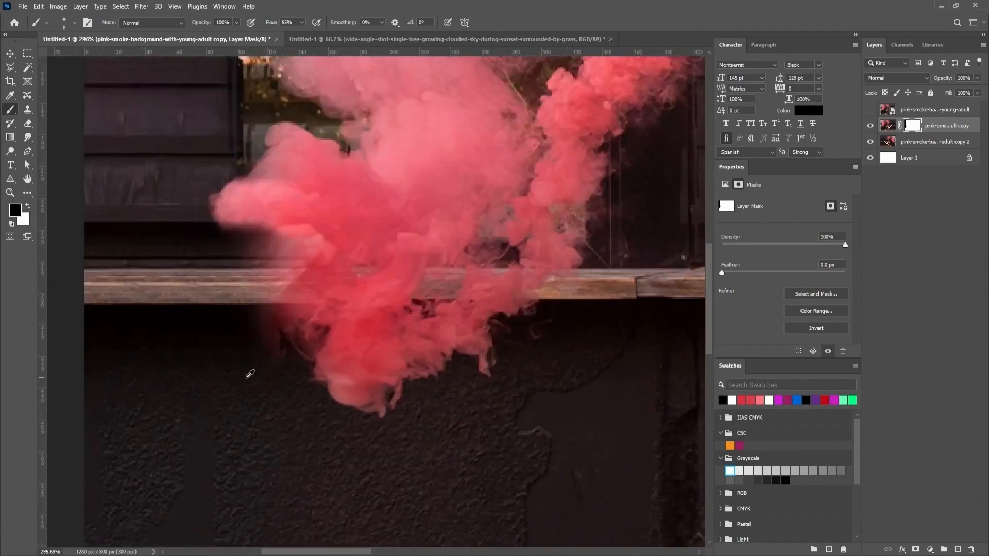
pyautogui.scroll(2, 258, 370)
pyautogui.keyDown('alt'); pyautogui.rightClick(255, 355); pyautogui.keyUp('alt')
pyautogui.moveTo(255, 370); pyautogui.dragTo(278, 395)
pyautogui.scroll(3, 278, 398)
pyautogui.keyDown('alt'); pyautogui.rightClick(278, 400); pyautogui.keyUp('alt')
pyautogui.scroll(-3, 276, 392)
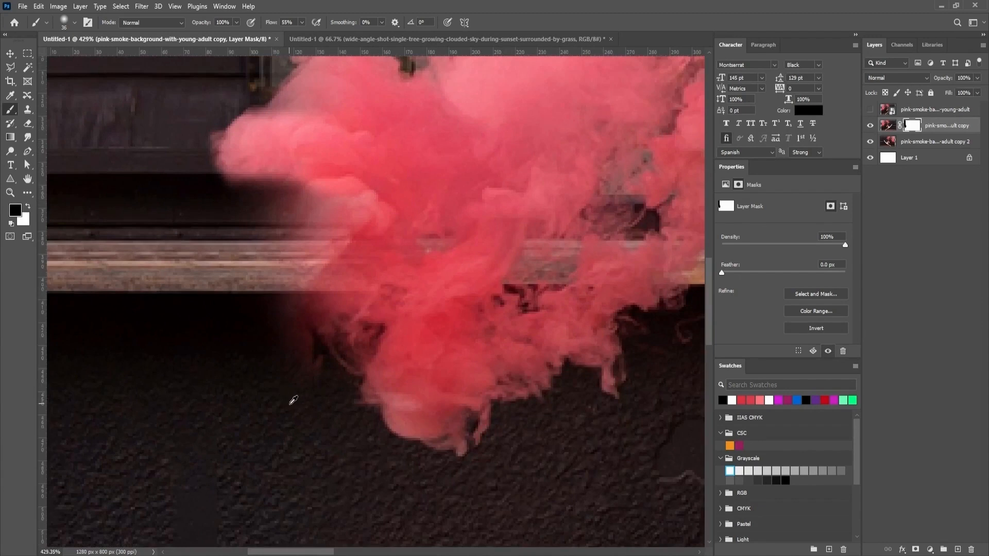
pyautogui.keyDown('alt'); pyautogui.rightClick(293, 401); pyautogui.keyUp('alt')
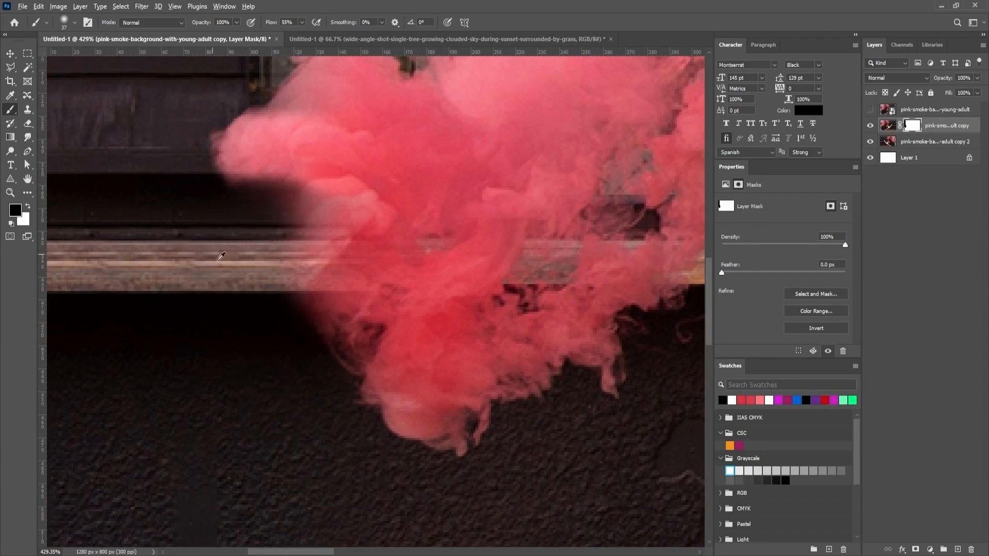
# Step: Paint black on the mask with a soft 82 px brush to fade the hard seam in the lower wall and floor
pyautogui.scroll(-8, 222, 256)
pyautogui.scroll(3, 276, 360)
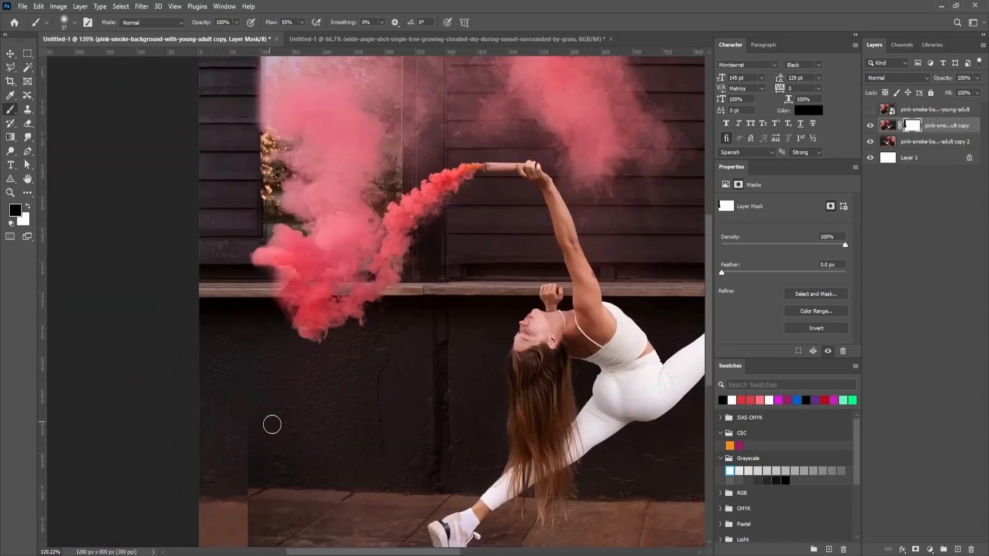
pyautogui.moveTo(272, 424); pyautogui.dragTo(271, 334)
pyautogui.moveTo(261, 369); pyautogui.dragTo(278, 359)
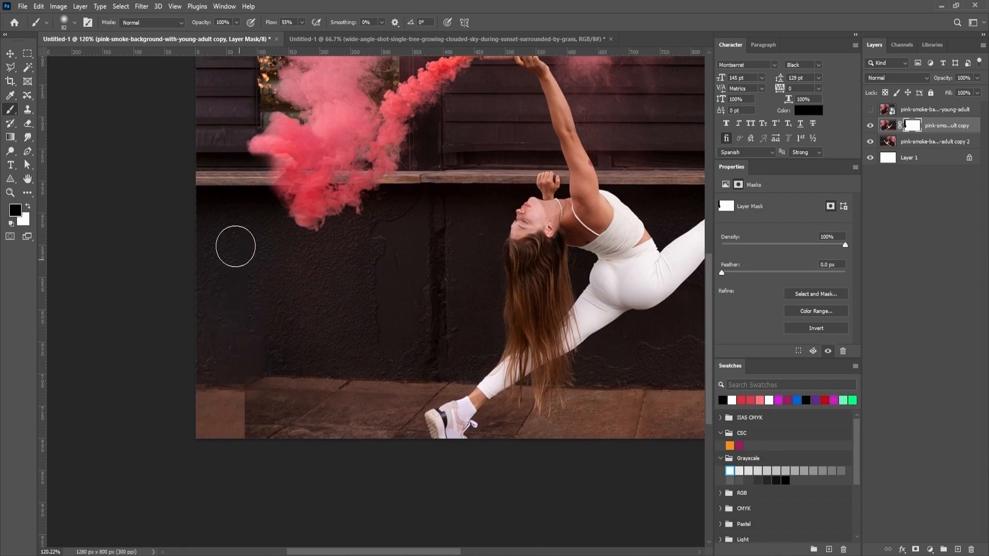
pyautogui.moveTo(267, 387)
pyautogui.mouseDown()
pyautogui.moveTo(224, 429)
pyautogui.moveTo(245, 470)
pyautogui.moveTo(241, 416)
pyautogui.moveTo(270, 429)
pyautogui.moveTo(284, 458)
pyautogui.mouseUp()
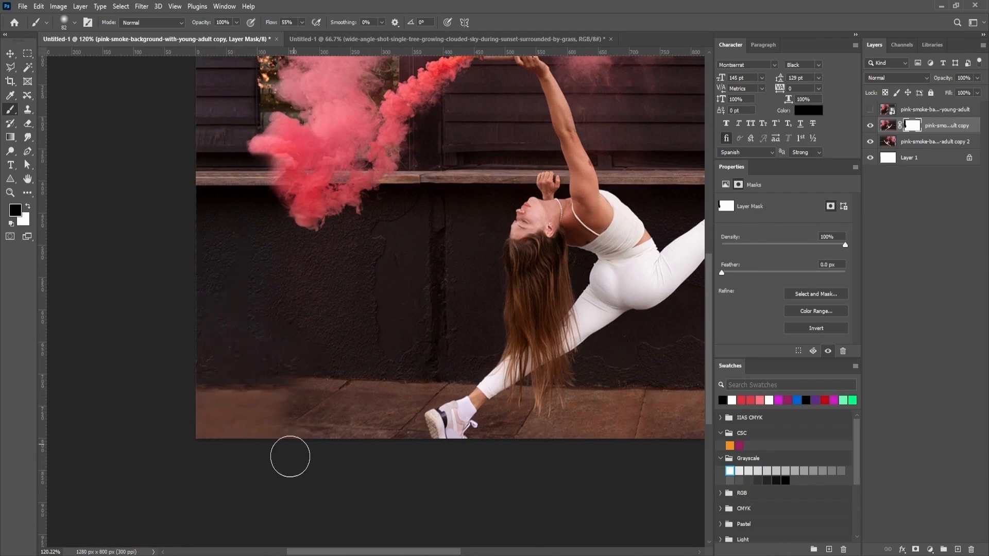
pyautogui.moveTo(294, 425); pyautogui.dragTo(298, 430)
pyautogui.scroll(5, 294, 434)
pyautogui.moveTo(292, 430)
pyautogui.mouseDown()
pyautogui.moveTo(312, 353)
pyautogui.moveTo(320, 364)
pyautogui.mouseUp()
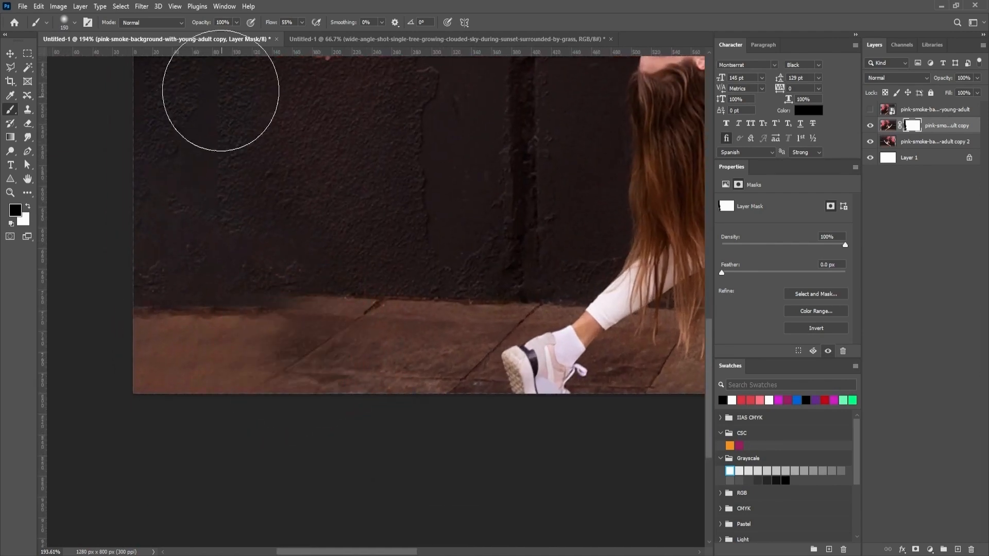
# Step: Lower the brush to 30% opacity and 29% flow, and paint white on the mask over the floor seam at 74 px
pyautogui.moveTo(189, 23); pyautogui.dragTo(163, 57)
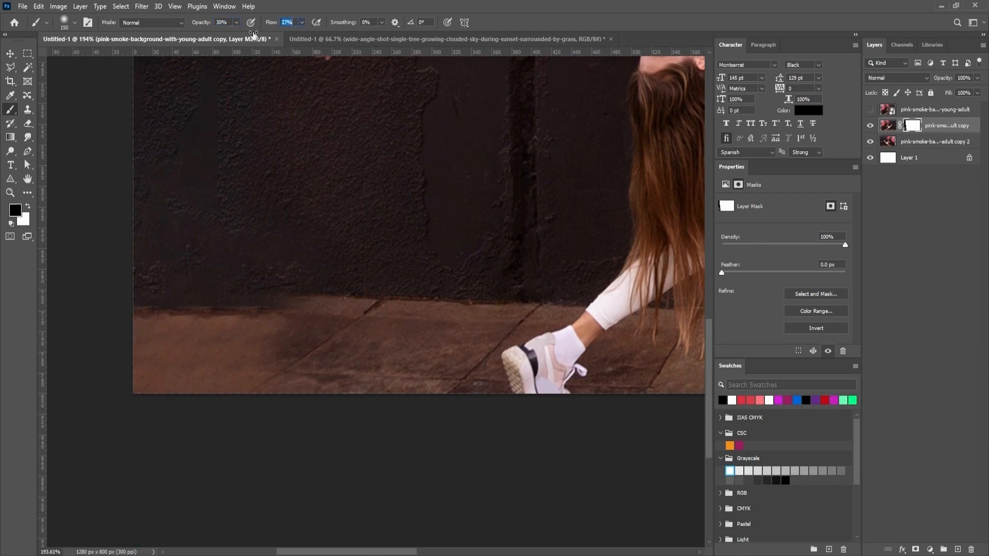
pyautogui.scroll(1, 290, 278)
pyautogui.moveTo(292, 328)
pyautogui.mouseDown()
pyautogui.moveTo(280, 338)
pyautogui.moveTo(291, 288)
pyautogui.mouseUp()
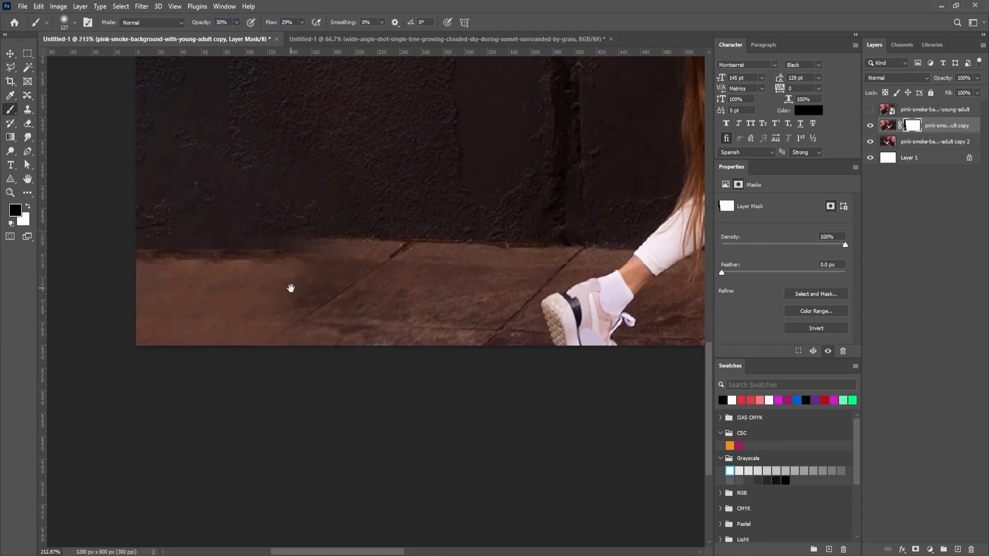
pyautogui.press('x')
pyautogui.moveTo(345, 272); pyautogui.dragTo(318, 274)
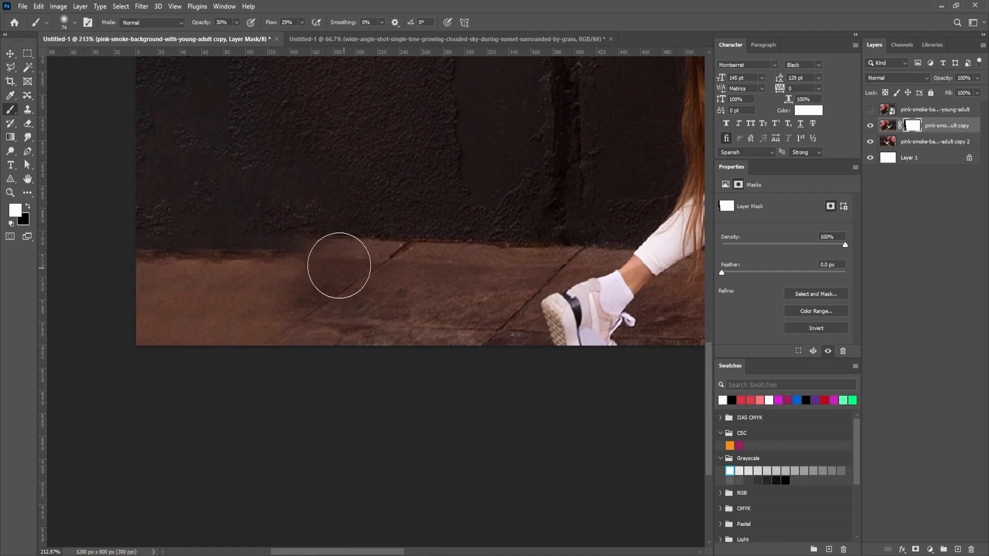
pyautogui.moveTo(159, 285)
pyautogui.mouseDown()
pyautogui.moveTo(241, 294)
pyautogui.moveTo(272, 324)
pyautogui.mouseUp()
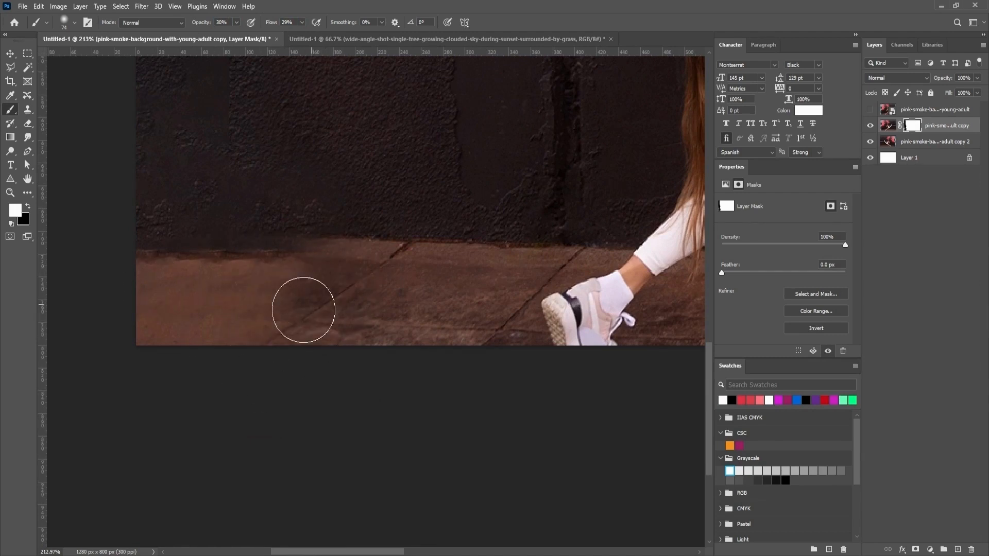
# Step: Even out the floor and wall base by alternating black and white mask strokes with the 74 px brush
pyautogui.press('x')
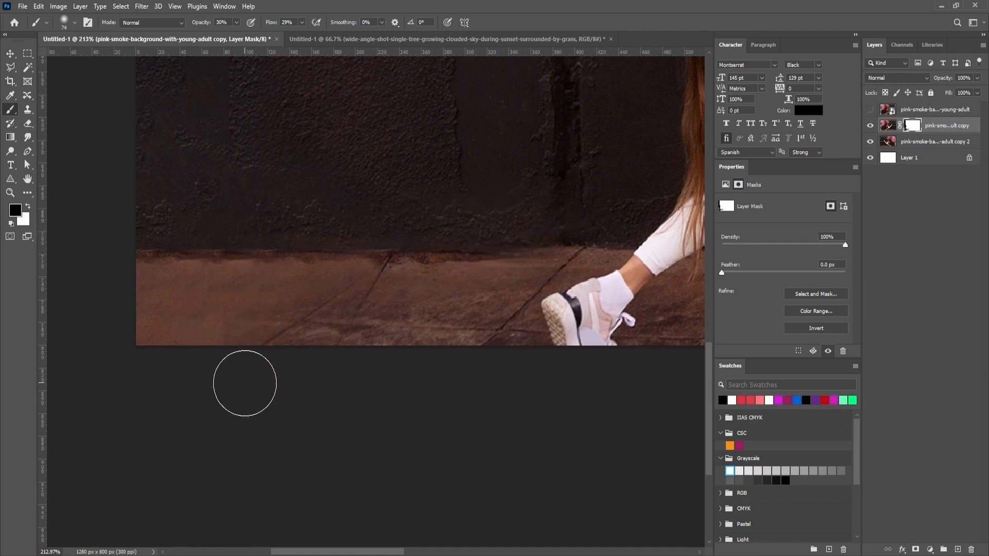
pyautogui.press('x')
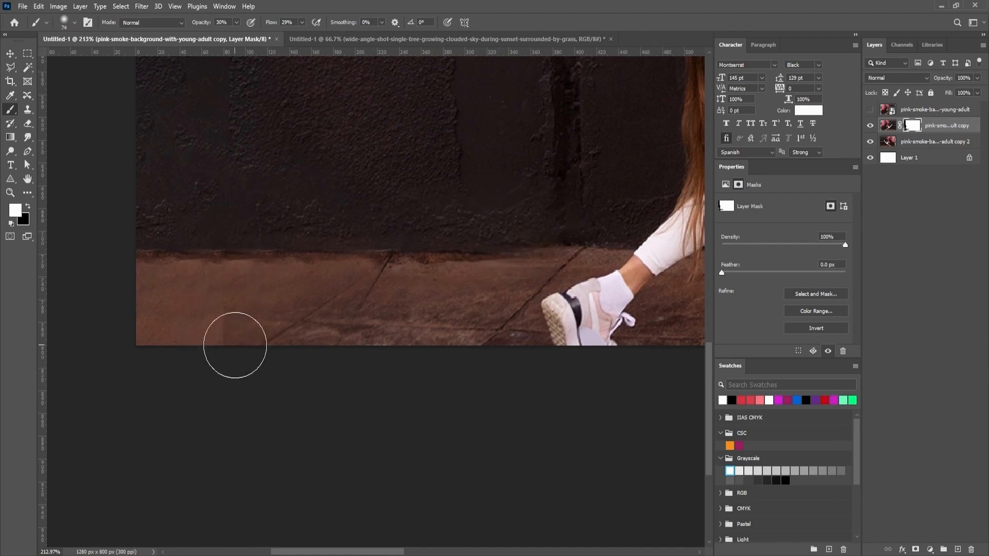
pyautogui.press('x')
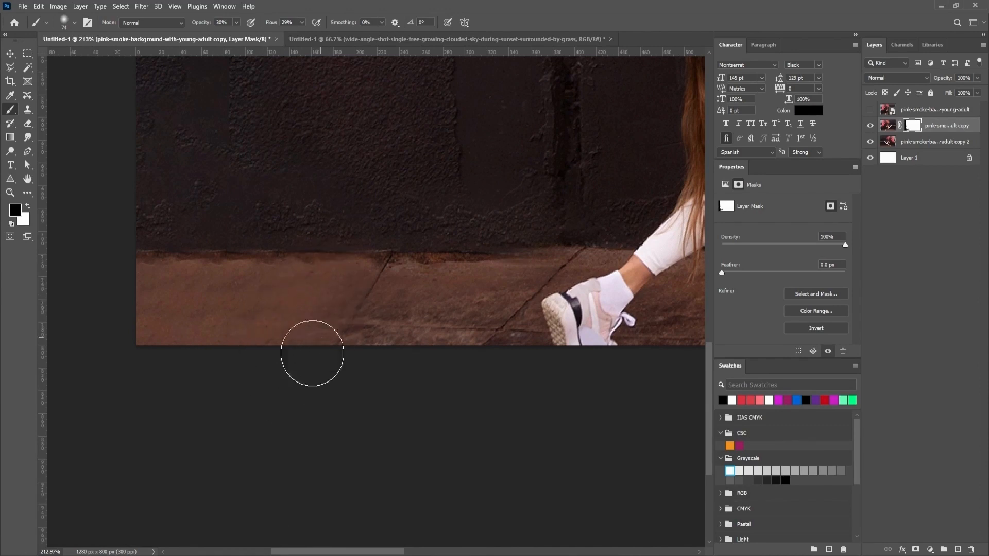
pyautogui.press('x')
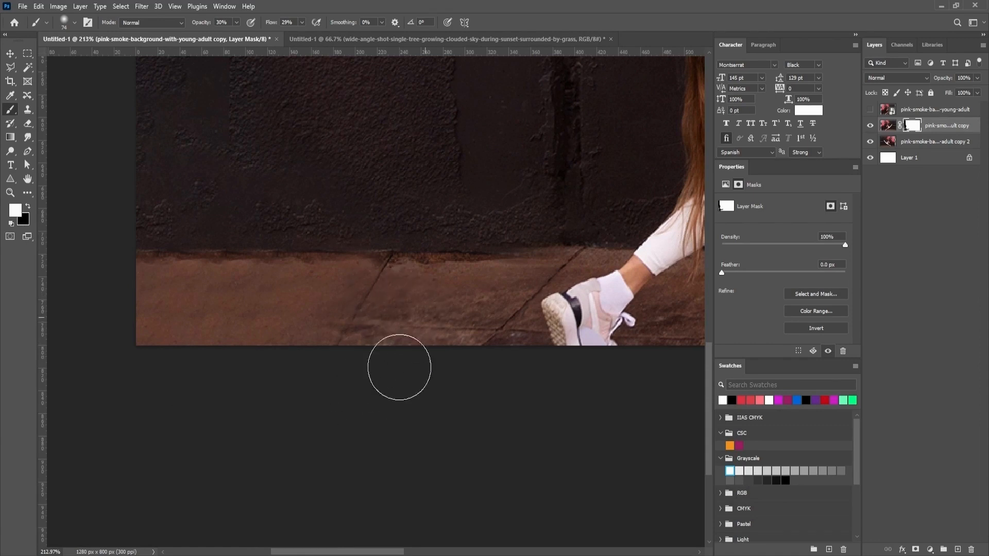
pyautogui.moveTo(269, 291); pyautogui.dragTo(235, 324)
# Step: Refine the mask along the diagonal floor crack in black, reducing the soft brush from 28 to 13 px
pyautogui.scroll(5, 283, 337)
pyautogui.press('x')
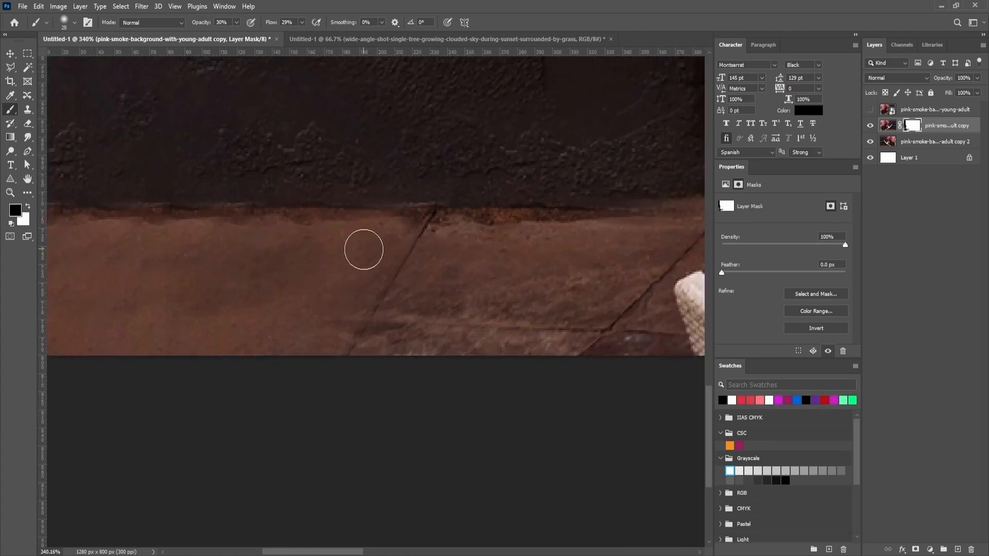
pyautogui.moveTo(362, 247); pyautogui.dragTo(361, 271)
pyautogui.scroll(2, 363, 281)
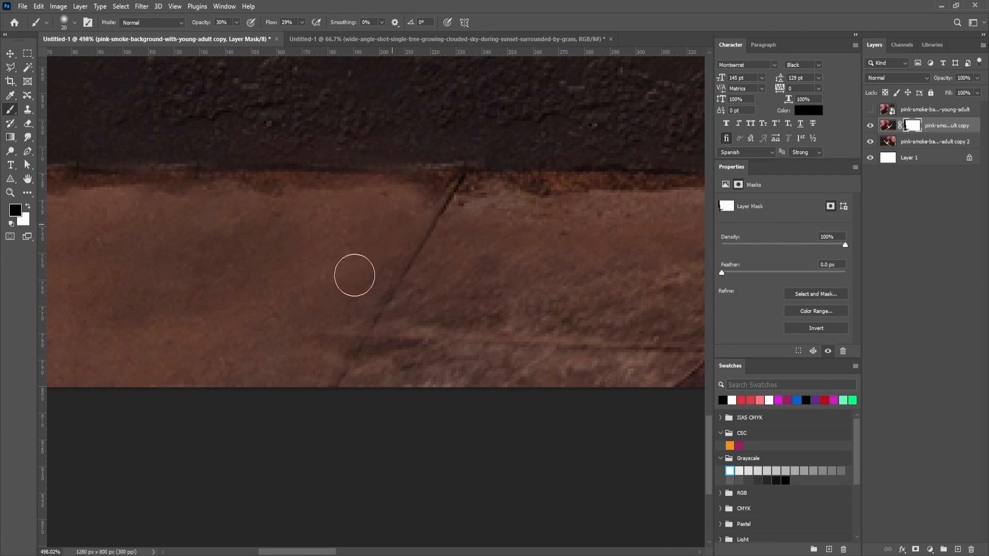
pyautogui.moveTo(361, 263); pyautogui.dragTo(358, 261)
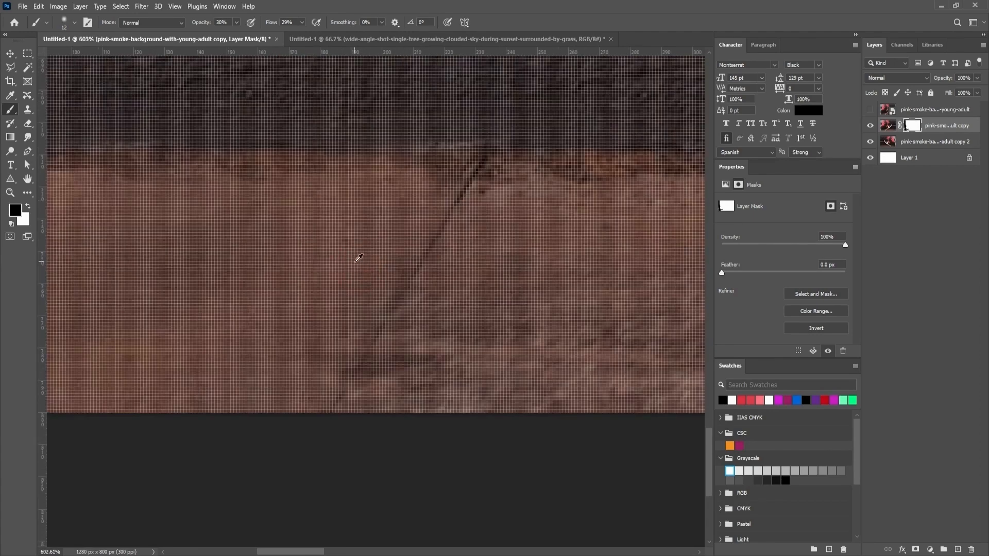
pyautogui.moveTo(420, 205); pyautogui.dragTo(421, 205)
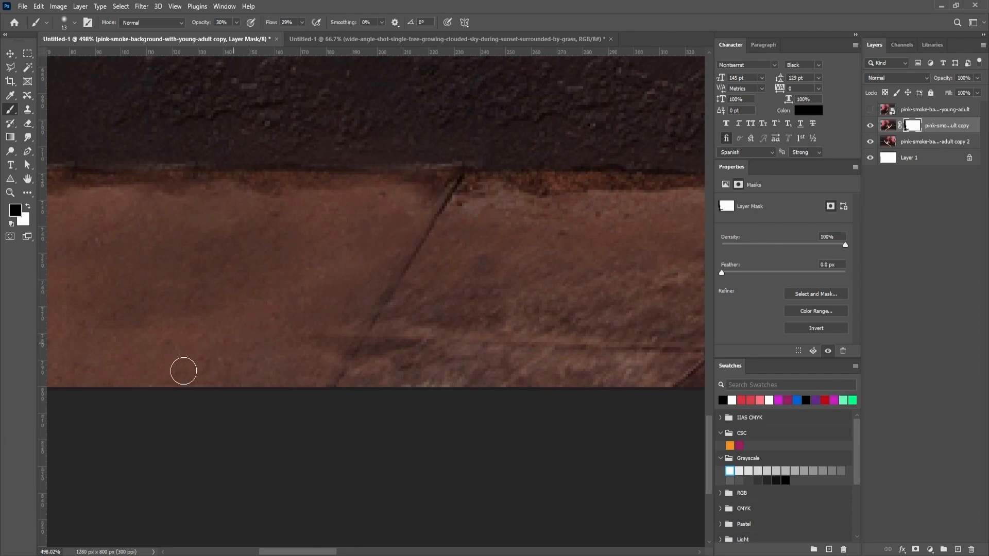
# Step: Smooth the plain floor area left of the diagonal crack with white and black mask strokes using a 38 px brush
pyautogui.scroll(-5, 216, 356)
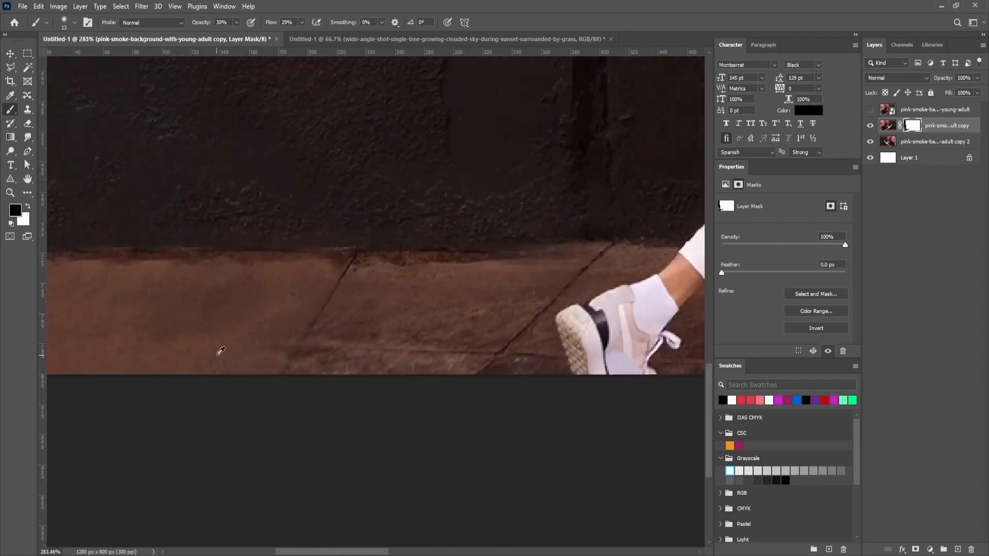
pyautogui.scroll(2, 216, 356)
pyautogui.scroll(-1, 215, 367)
pyautogui.scroll(-3, 215, 367)
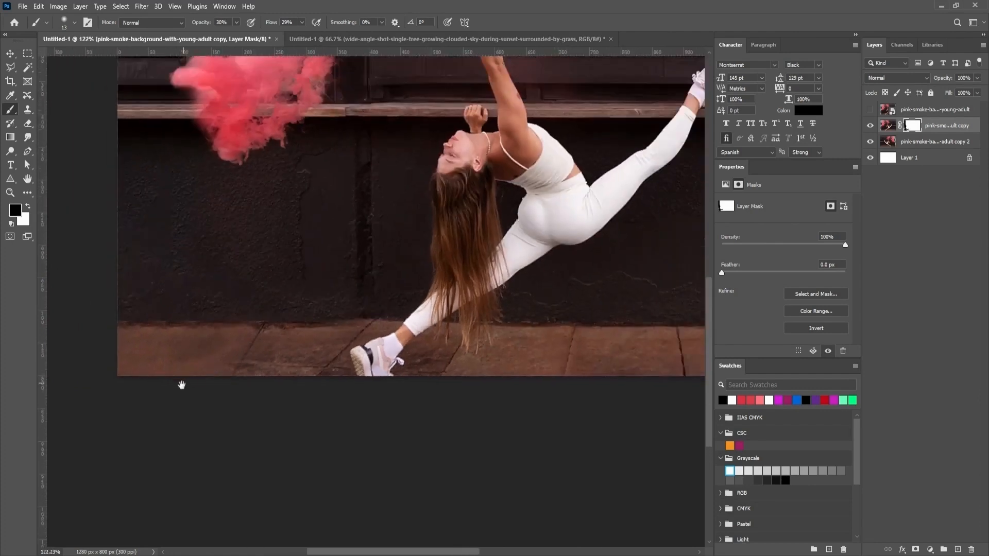
pyautogui.scroll(4, 181, 387)
pyautogui.press('x')
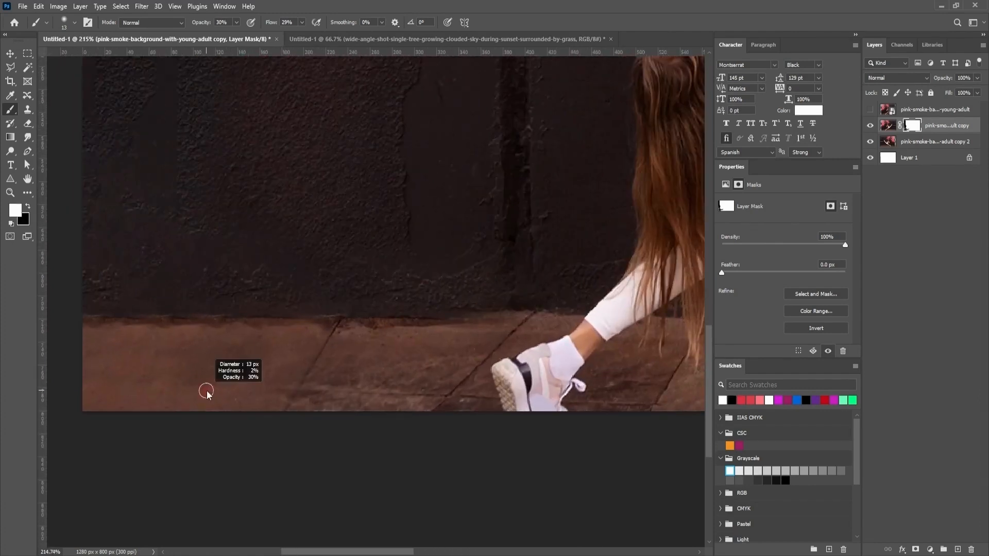
pyautogui.scroll(3, 221, 396)
pyautogui.scroll(2, 227, 379)
pyautogui.press('x')
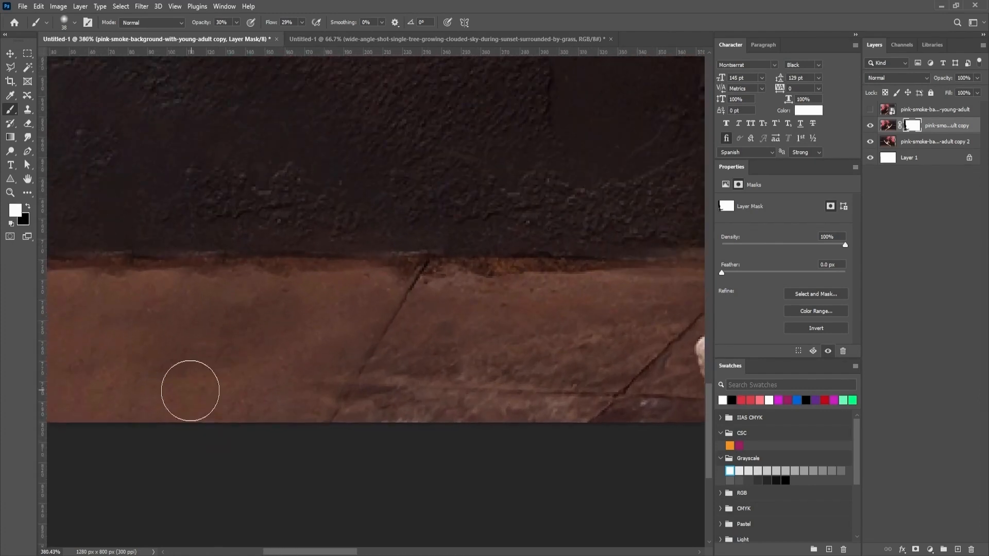
pyautogui.scroll(2, 250, 399)
pyautogui.scroll(-1, 209, 417)
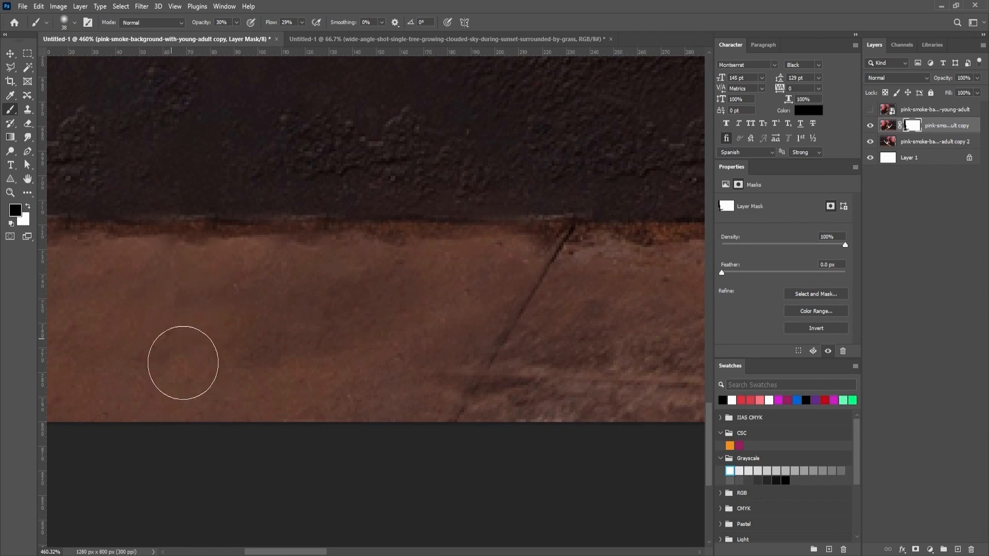
# Step: Switch to the Move tool and inspect the blended background across the whole photo and around the window
pyautogui.scroll(-6, 224, 406)
pyautogui.scroll(-10, 226, 406)
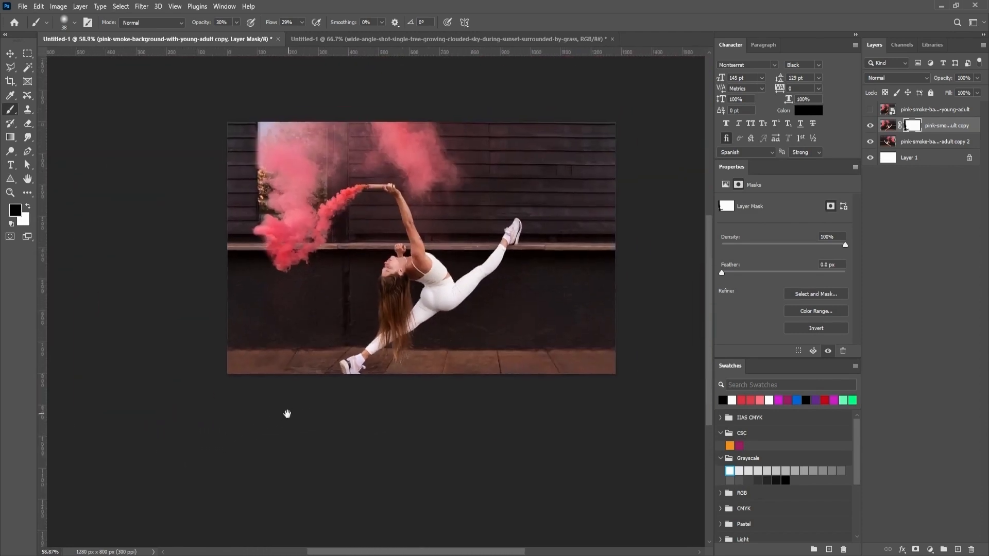
pyautogui.press('v')
pyautogui.scroll(-1, 307, 382)
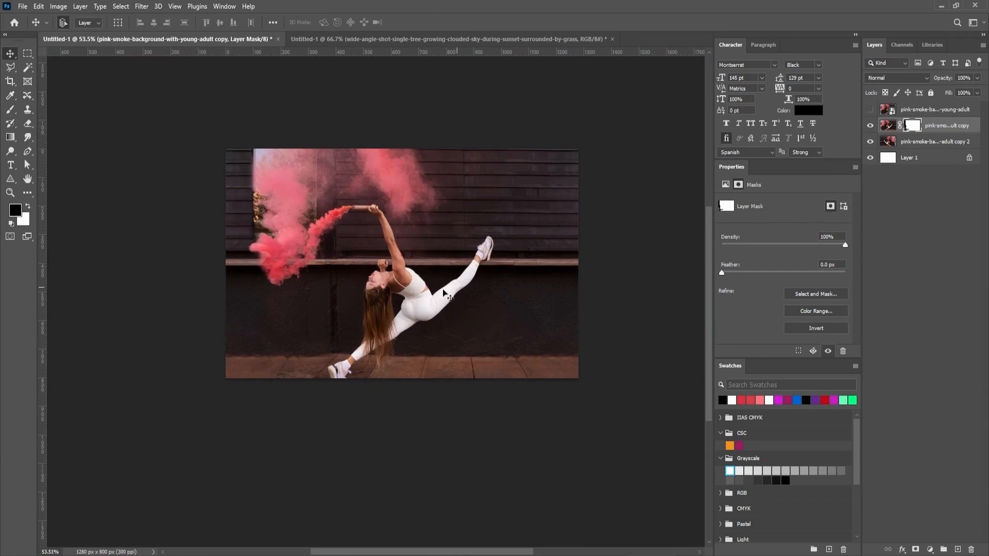
pyautogui.scroll(5, 278, 278)
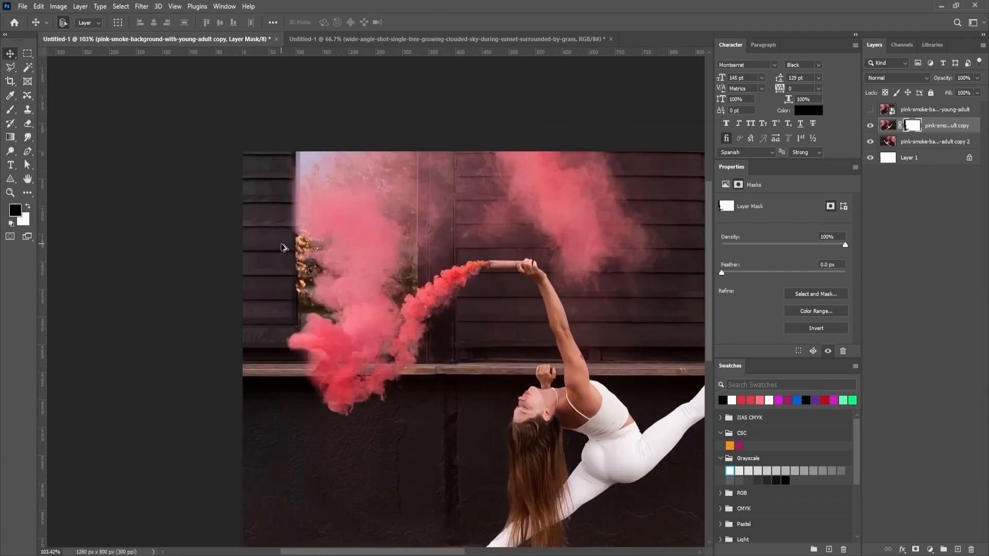
# Step: Compare the extended background with the original photo by toggling the visibility of the two edited copies and the original layer
pyautogui.scroll(-4, 287, 248)
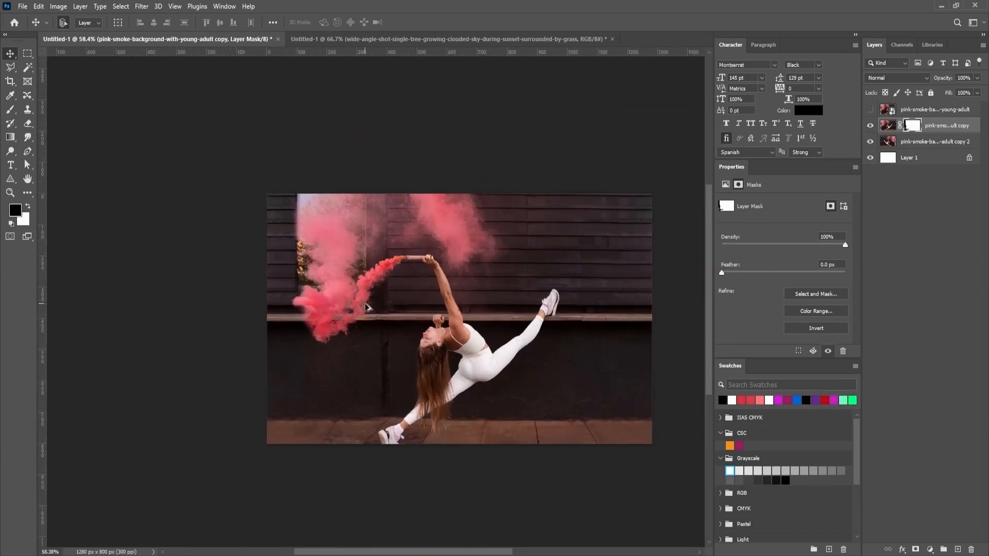
pyautogui.scroll(1, 366, 307)
pyautogui.moveTo(397, 338); pyautogui.dragTo(363, 307)
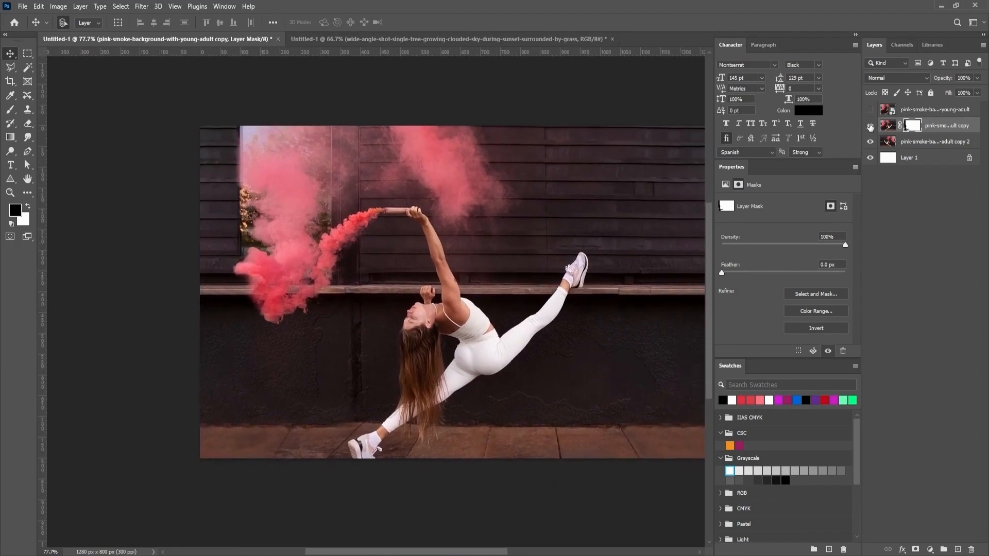
pyautogui.moveTo(871, 129); pyautogui.dragTo(871, 141)
pyautogui.click(870, 111)
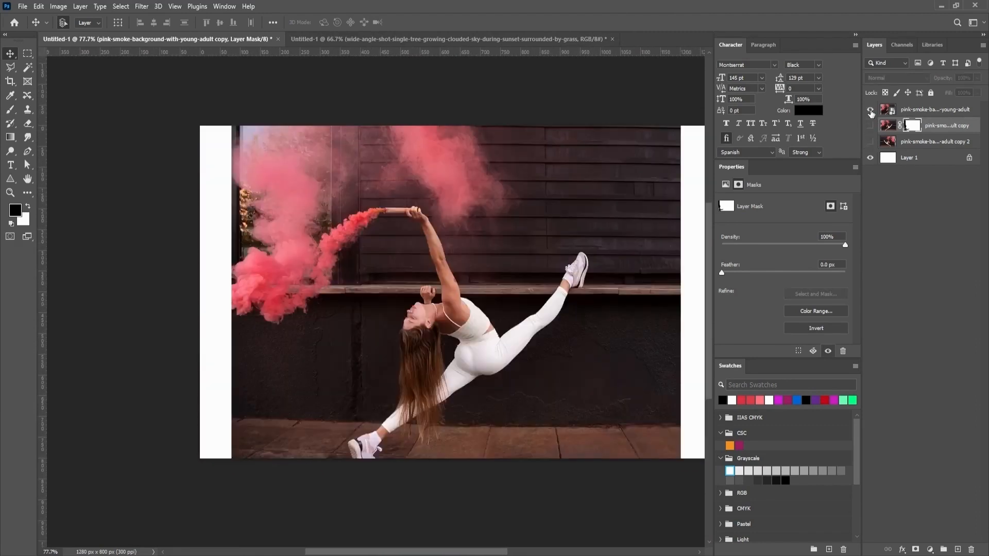
pyautogui.scroll(-2, 512, 293)
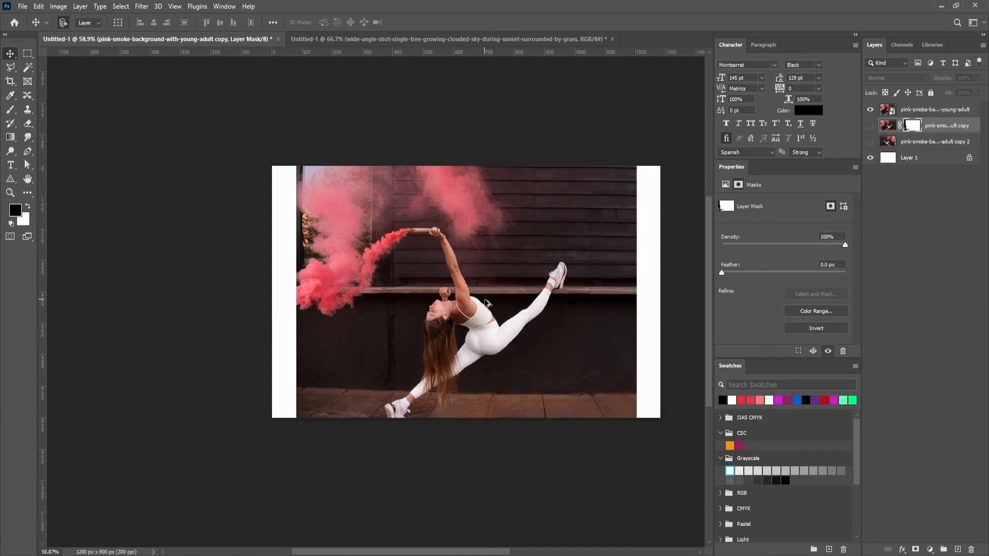
pyautogui.click(869, 110)
pyautogui.moveTo(870, 126); pyautogui.dragTo(870, 142)
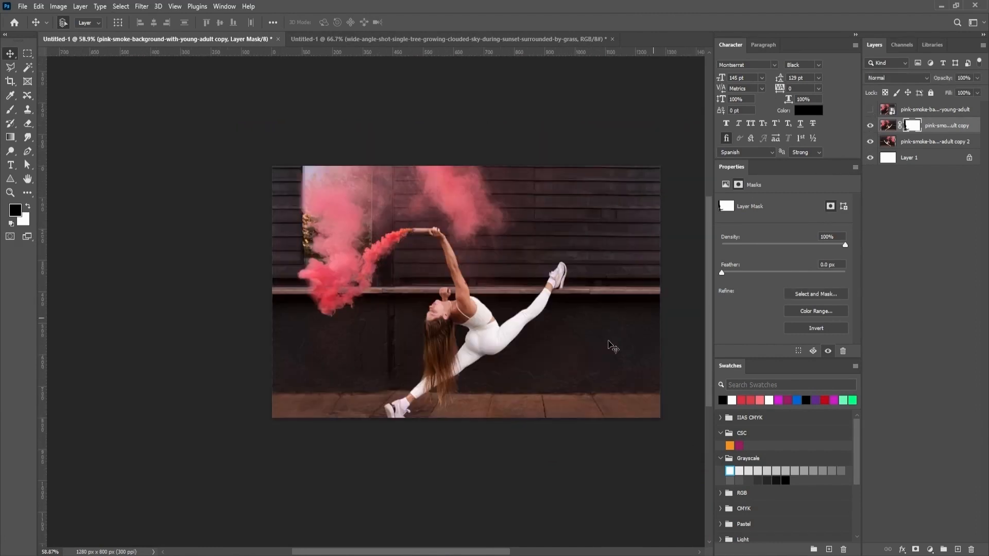
# Step: Inspect the whole extended photo enlarged with the interface panels and guides hidden, and bring the panels back
pyautogui.press('Tab')
pyautogui.scroll(5, 521, 364)
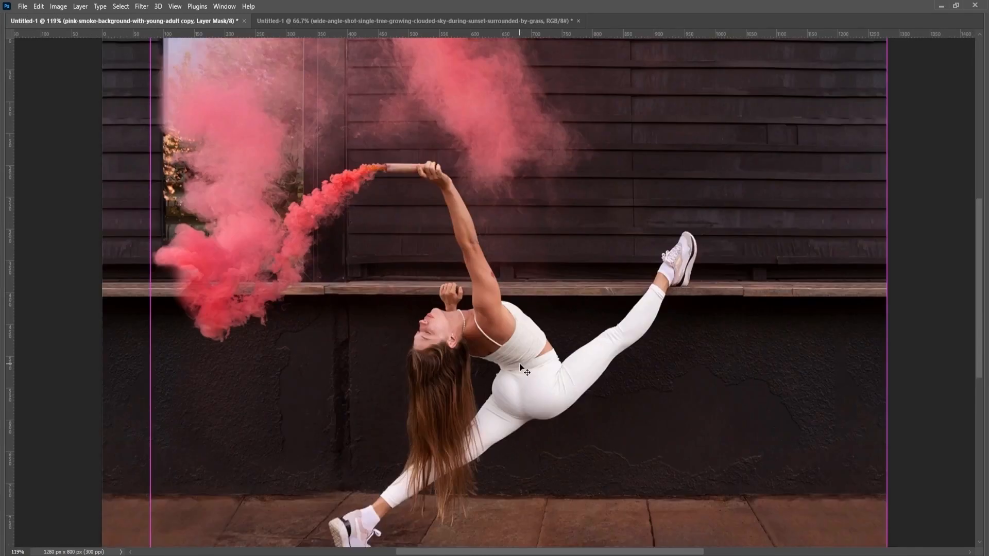
pyautogui.hotkey('ctrl', ';')
pyautogui.scroll(1, 457, 346)
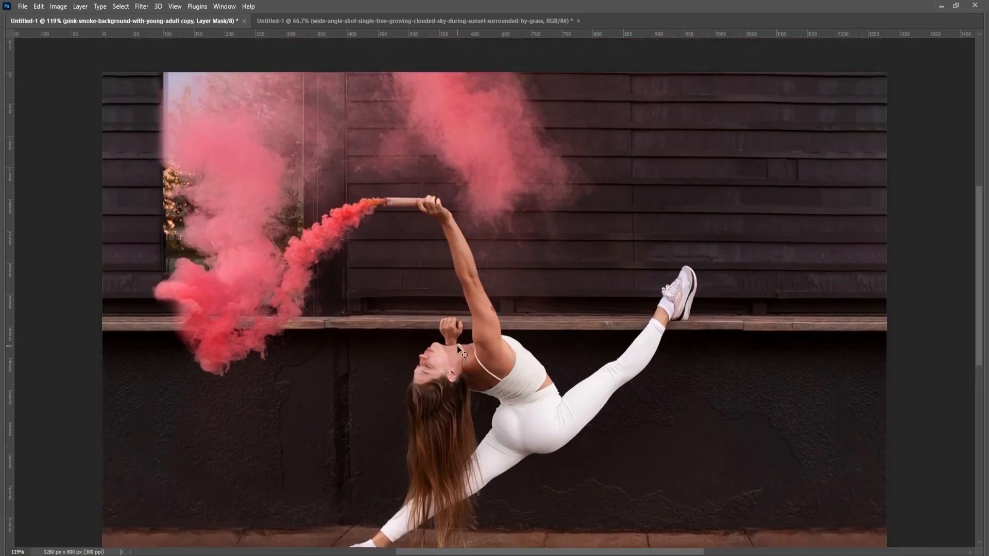
pyautogui.scroll(1, 457, 345)
pyautogui.scroll(-1, 463, 348)
pyautogui.scroll(-3, 465, 348)
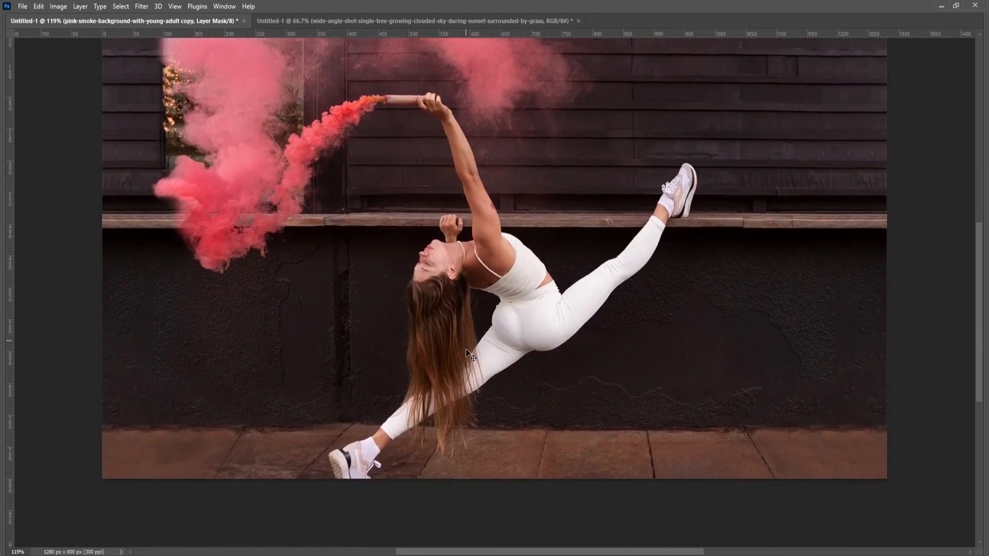
pyautogui.scroll(3, 466, 351)
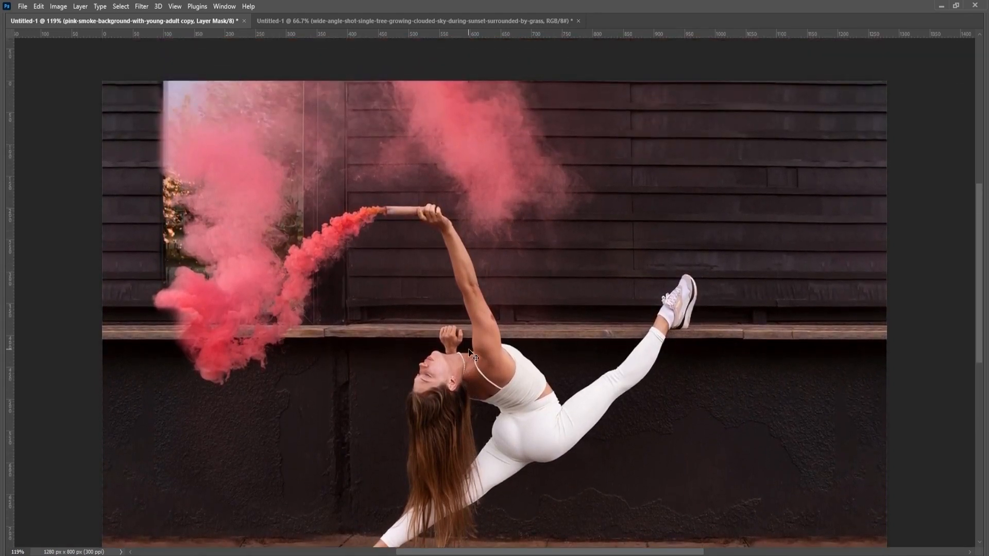
pyautogui.scroll(1, 470, 352)
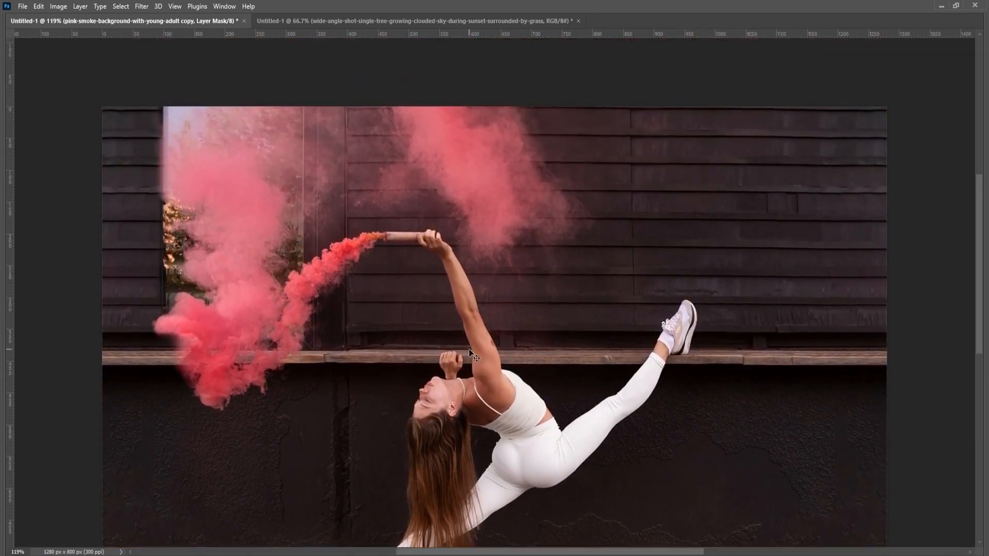
pyautogui.scroll(-1, 469, 353)
pyautogui.press('Tab')
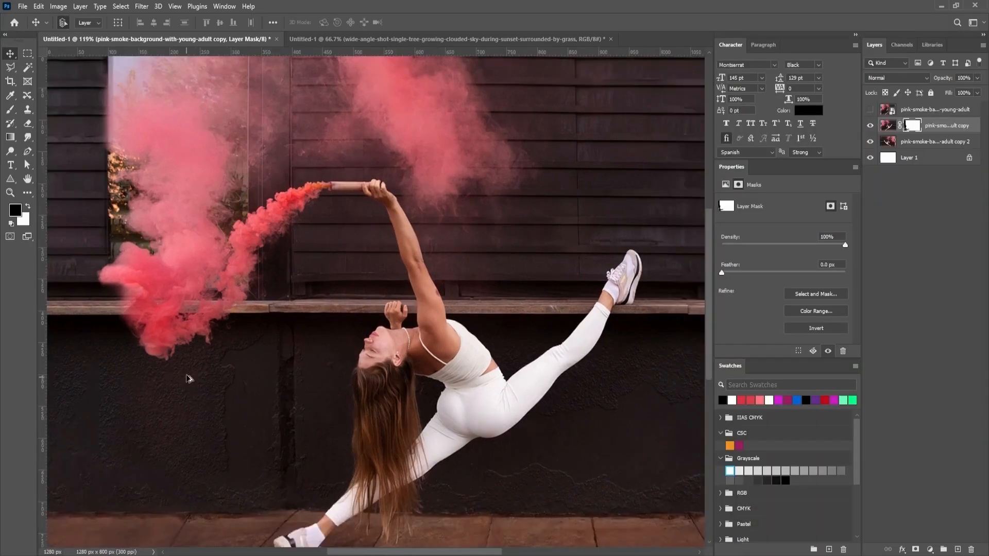
# Step: Mask out the hard smoke edge above the wooden ledge with a small soft black brush at 30% opacity
pyautogui.scroll(5, 187, 375)
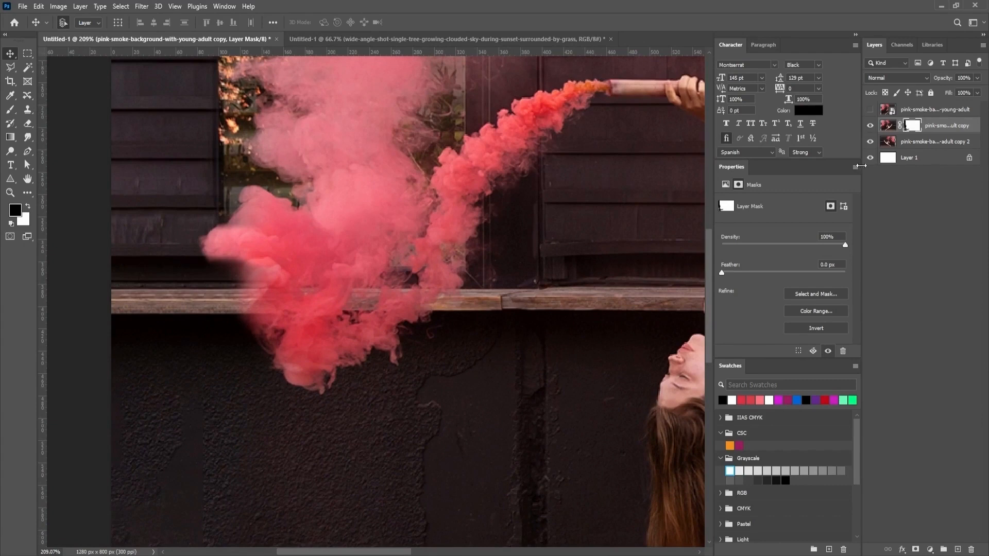
pyautogui.press('b')
pyautogui.scroll(2, 229, 289)
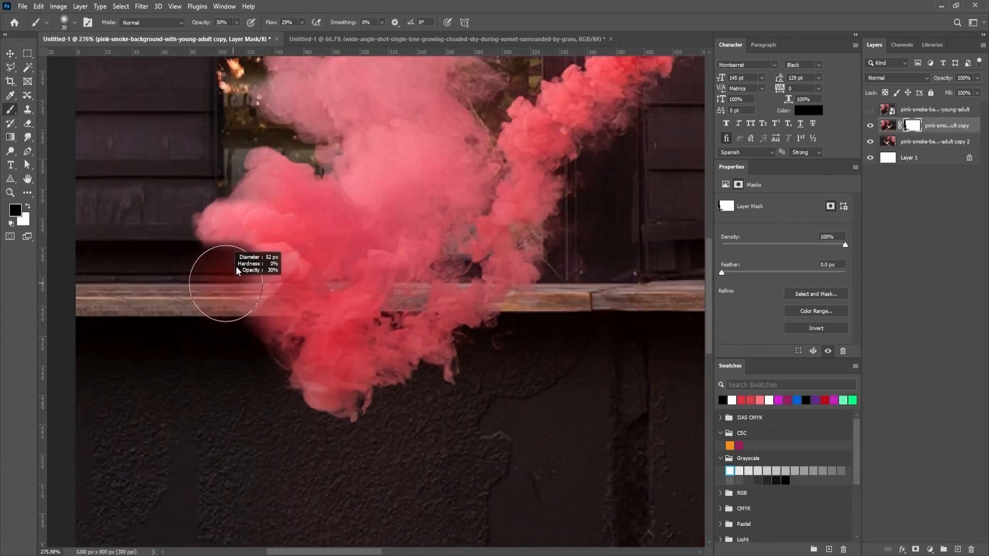
pyautogui.scroll(2, 229, 287)
pyautogui.press('[')
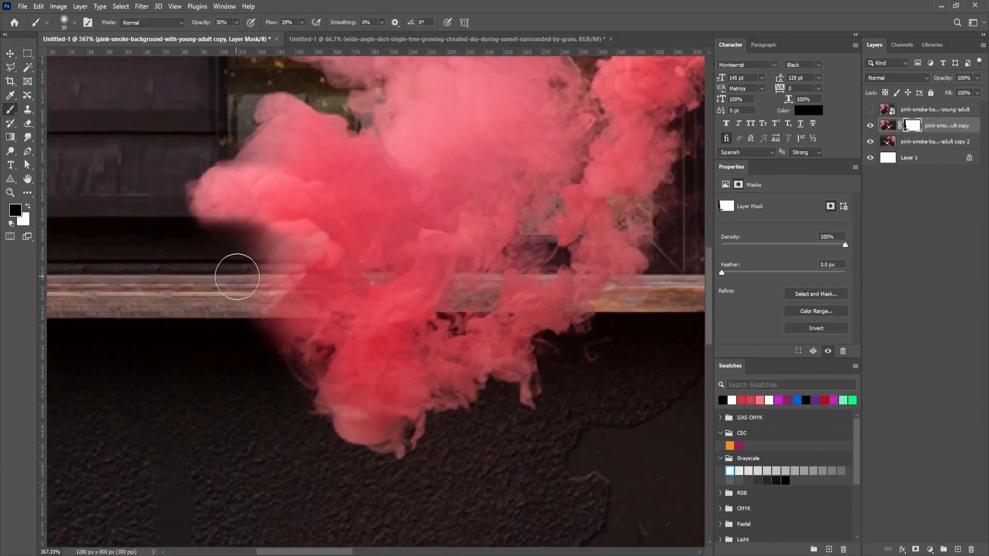
pyautogui.moveTo(237, 273)
pyautogui.mouseDown()
pyautogui.moveTo(281, 251)
pyautogui.moveTo(241, 271)
pyautogui.moveTo(279, 256)
pyautogui.moveTo(257, 275)
pyautogui.moveTo(273, 247)
pyautogui.moveTo(296, 255)
pyautogui.moveTo(226, 330)
pyautogui.moveTo(259, 316)
pyautogui.moveTo(249, 288)
pyautogui.mouseUp()
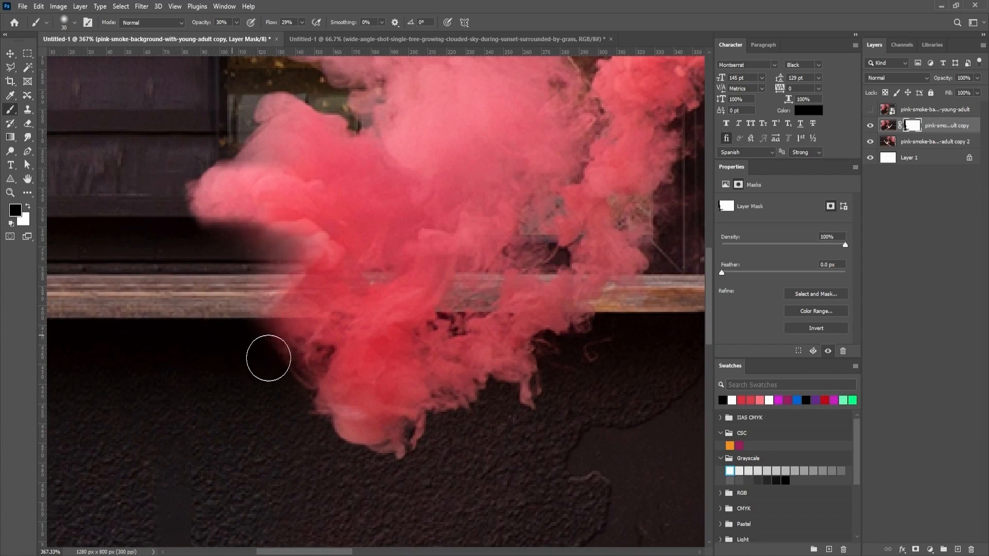
# Step: Switch the mask brush to white, reduce it to 19 px and set its opacity and flow to 100%
pyautogui.press('x')
pyautogui.scroll(2, 295, 329)
pyautogui.press('[')
pyautogui.press('[')
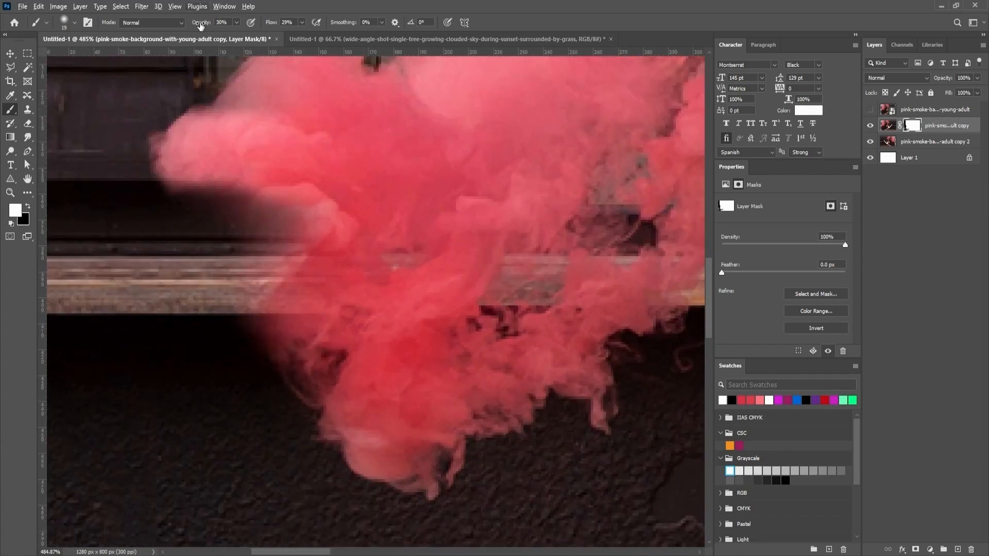
pyautogui.moveTo(201, 27); pyautogui.dragTo(354, 45)
# Step: Try to restore the smoke's left edge across the wooden ledge with full-strength white mask strokes and a smaller soft brush
pyautogui.moveTo(332, 290)
pyautogui.mouseDown()
pyautogui.moveTo(310, 331)
pyautogui.moveTo(320, 291)
pyautogui.mouseUp()
pyautogui.scroll(3, 301, 326)
pyautogui.keyDown('alt'); pyautogui.rightClick(299, 325); pyautogui.keyUp('alt')
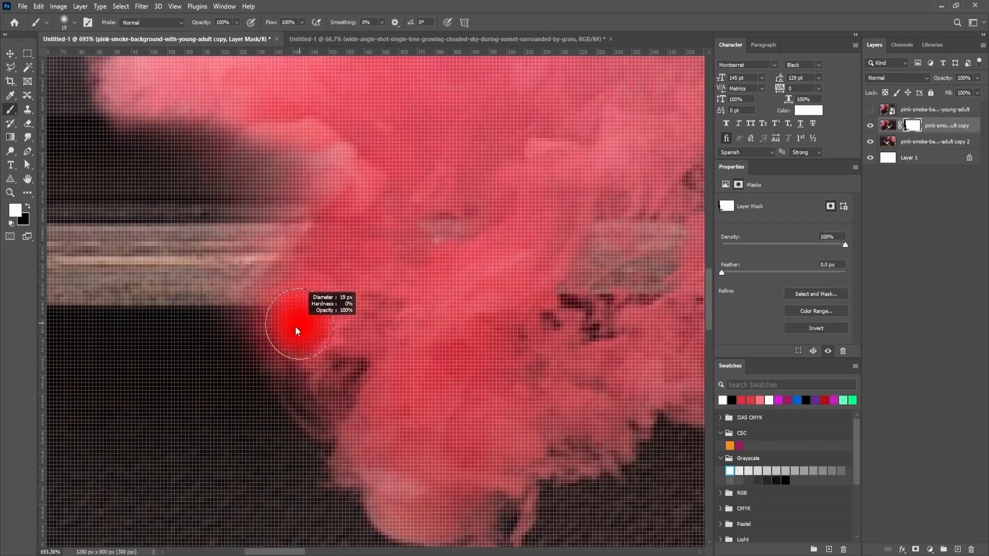
pyautogui.keyDown('alt'); pyautogui.rightClick(271, 333); pyautogui.keyUp('alt')
pyautogui.moveTo(264, 332)
pyautogui.mouseDown()
pyautogui.moveTo(283, 334)
pyautogui.moveTo(285, 313)
pyautogui.moveTo(271, 327)
pyautogui.mouseUp()
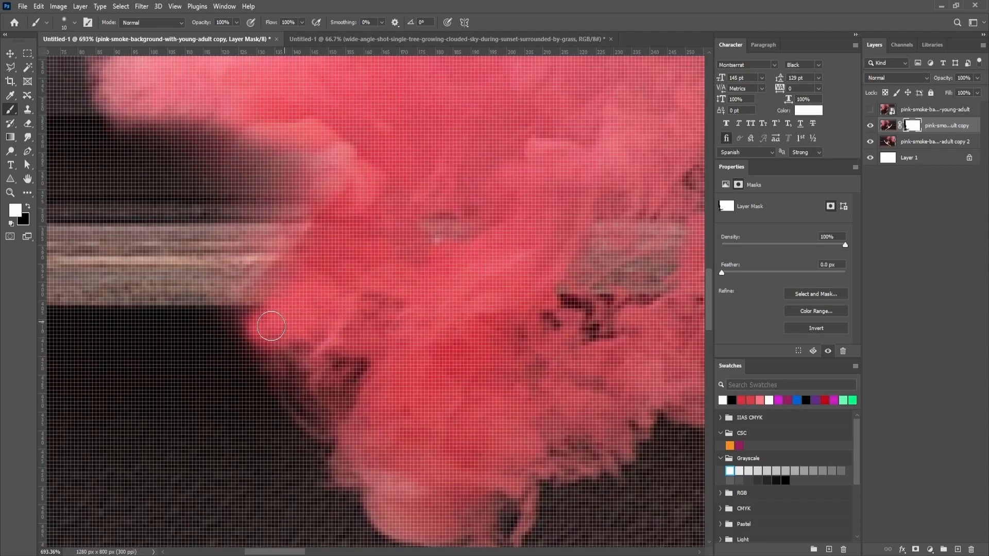
pyautogui.moveTo(271, 326)
pyautogui.mouseDown()
pyautogui.moveTo(222, 325)
pyautogui.moveTo(188, 293)
pyautogui.moveTo(275, 331)
pyautogui.moveTo(259, 350)
pyautogui.moveTo(314, 354)
pyautogui.moveTo(121, 142)
pyautogui.moveTo(5, 54)
pyautogui.moveTo(121, 183)
pyautogui.moveTo(320, 298)
pyautogui.mouseUp()
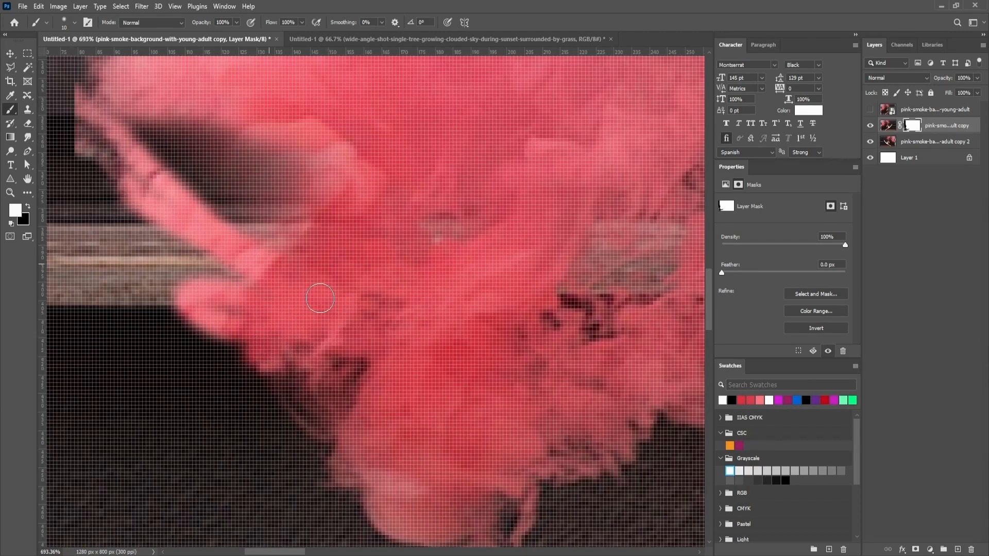
# Step: Undo the full-strength white mask strokes on the smoke's left edge
pyautogui.press('v')
pyautogui.scroll(-1, 324, 300)
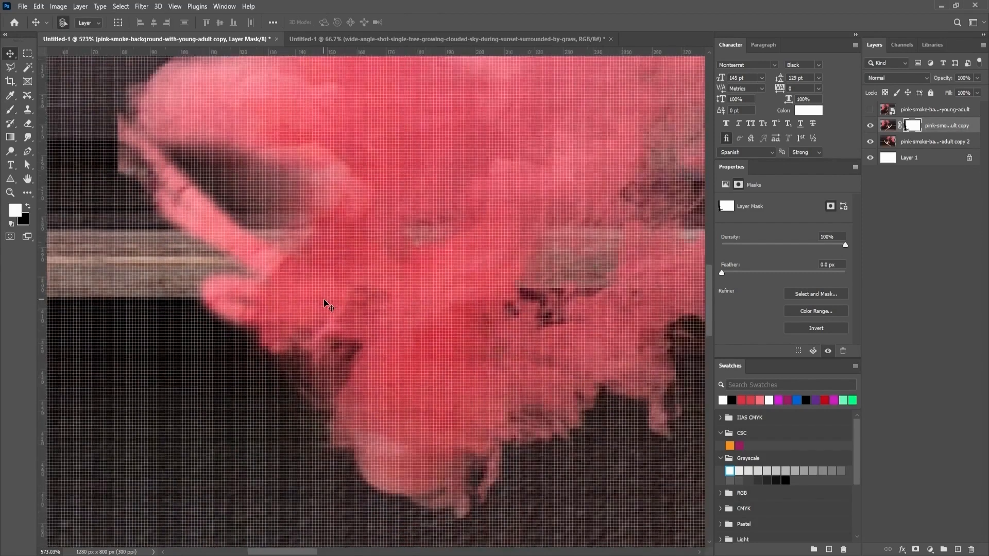
pyautogui.hotkey('ctrl', 'z')
pyautogui.hotkey('ctrl', 'z')
# Step: Set the soft mask brush to 15 px with 43% opacity and 45% flow
pyautogui.scroll(1, 324, 300)
pyautogui.moveTo(288, 320); pyautogui.dragTo(304, 334)
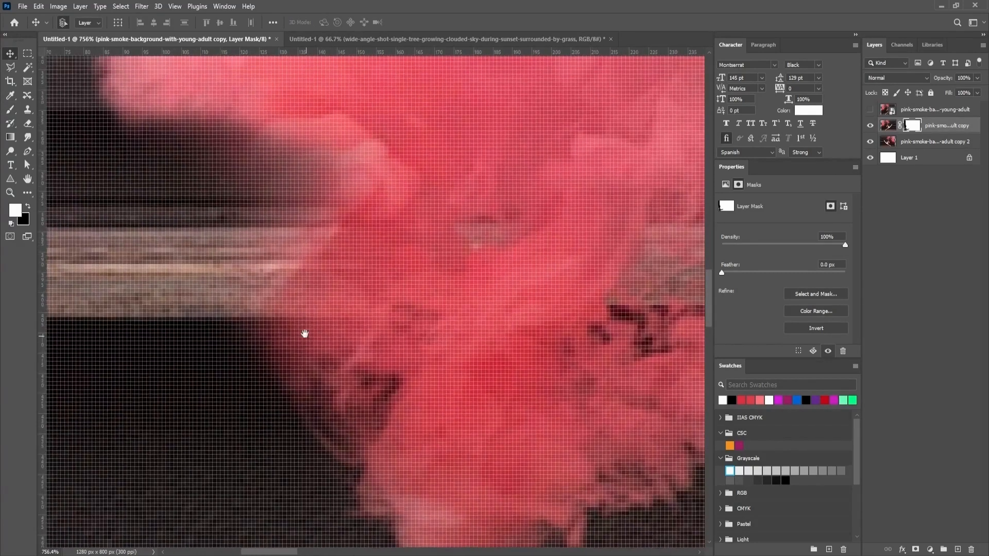
pyautogui.press('b')
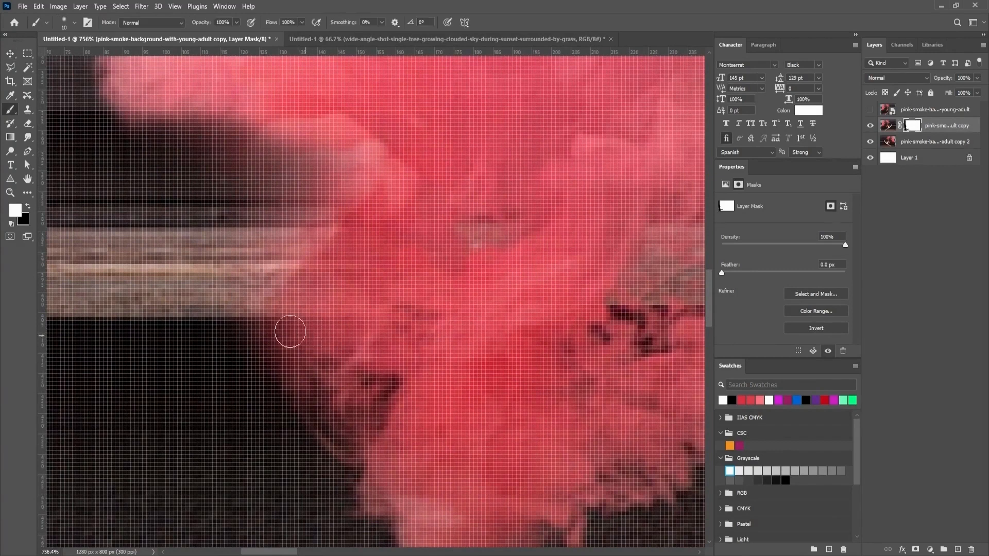
pyautogui.moveTo(317, 341); pyautogui.dragTo(340, 308)
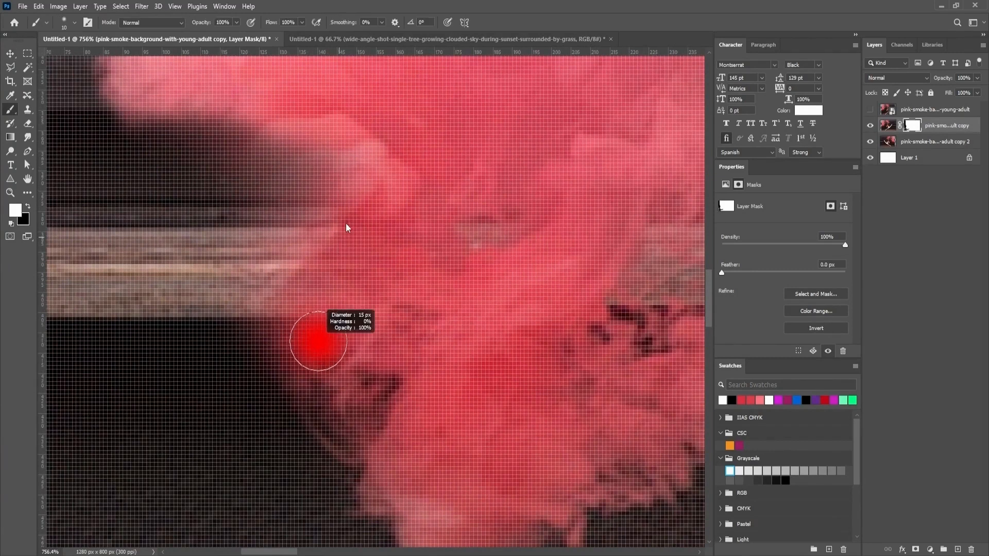
pyautogui.moveTo(347, 228); pyautogui.dragTo(345, 219)
pyautogui.moveTo(201, 26); pyautogui.dragTo(178, 52)
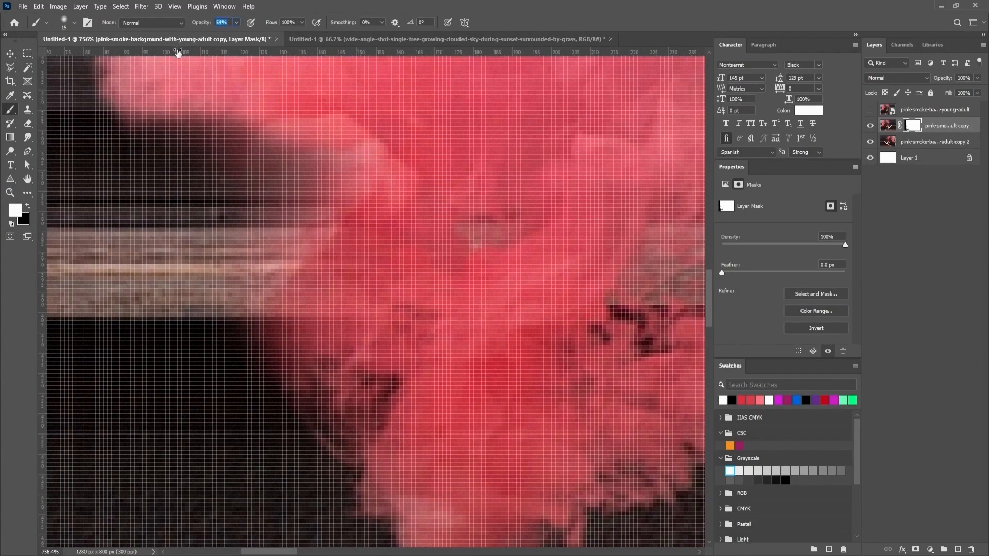
pyautogui.moveTo(271, 22); pyautogui.dragTo(244, 52)
pyautogui.moveTo(199, 23); pyautogui.dragTo(197, 33)
pyautogui.moveTo(272, 25); pyautogui.dragTo(266, 31)
# Step: Restore the smoke's left edge around the wooden ledge on the mask with soft white strokes, and check the blend
pyautogui.moveTo(289, 298)
pyautogui.mouseDown()
pyautogui.moveTo(307, 269)
pyautogui.moveTo(329, 296)
pyautogui.mouseUp()
pyautogui.moveTo(355, 266)
pyautogui.mouseDown()
pyautogui.moveTo(320, 287)
pyautogui.moveTo(369, 289)
pyautogui.moveTo(327, 303)
pyautogui.moveTo(354, 316)
pyautogui.moveTo(328, 305)
pyautogui.moveTo(331, 270)
pyautogui.moveTo(386, 184)
pyautogui.moveTo(290, 113)
pyautogui.moveTo(358, 115)
pyautogui.moveTo(397, 177)
pyautogui.moveTo(378, 186)
pyautogui.moveTo(365, 131)
pyautogui.mouseUp()
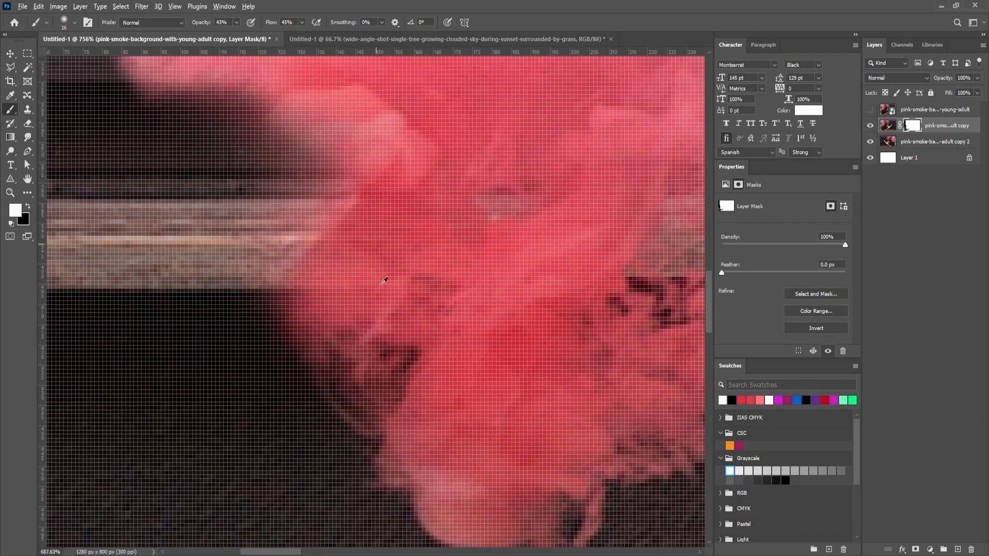
pyautogui.scroll(-4, 396, 285)
pyautogui.scroll(3, 399, 286)
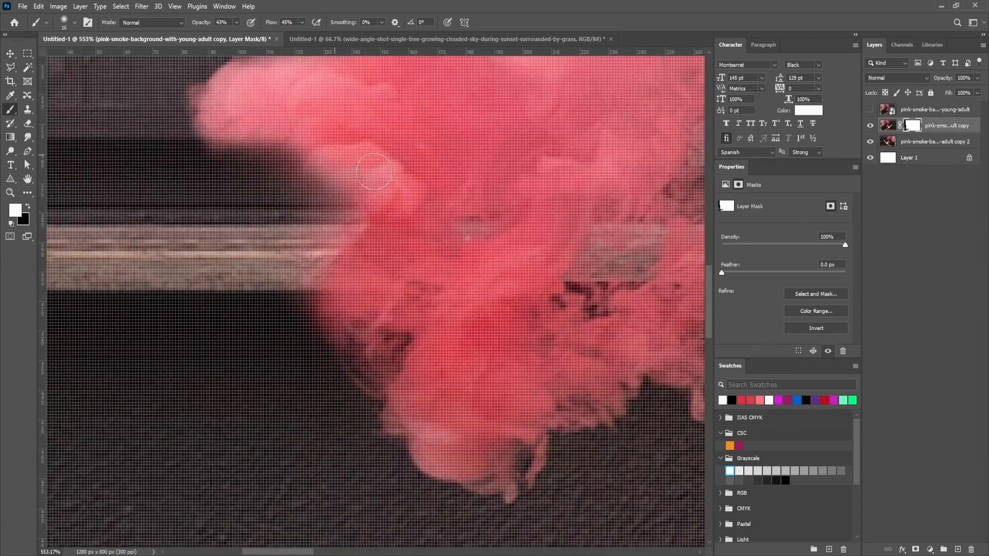
pyautogui.scroll(-3, 401, 260)
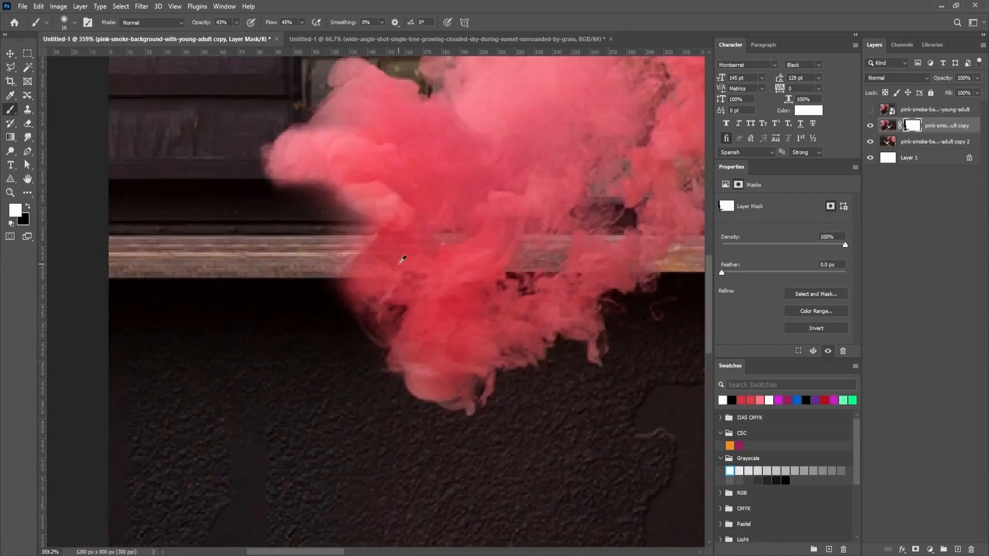
pyautogui.scroll(2, 404, 271)
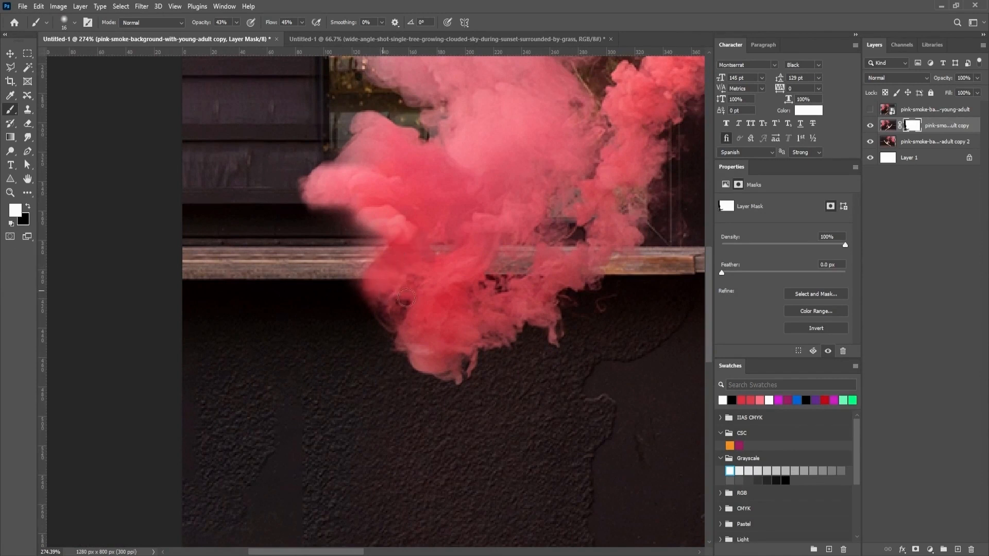
pyautogui.scroll(-3, 427, 318)
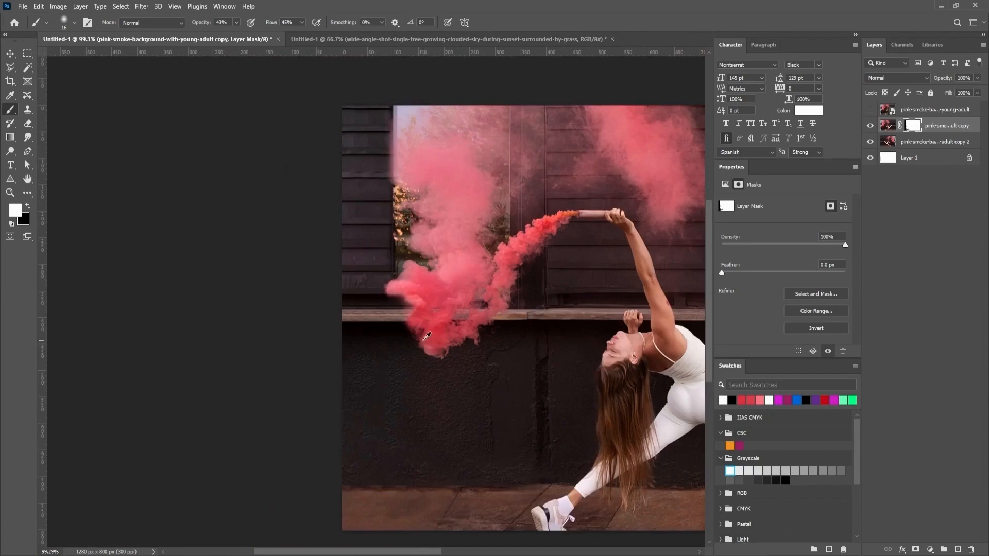
# Step: Clean the dark gap between the smoke's left edge and the ledge with a soft black 20 px mask brush, and review the whole photo
pyautogui.scroll(10, 427, 336)
pyautogui.press('x')
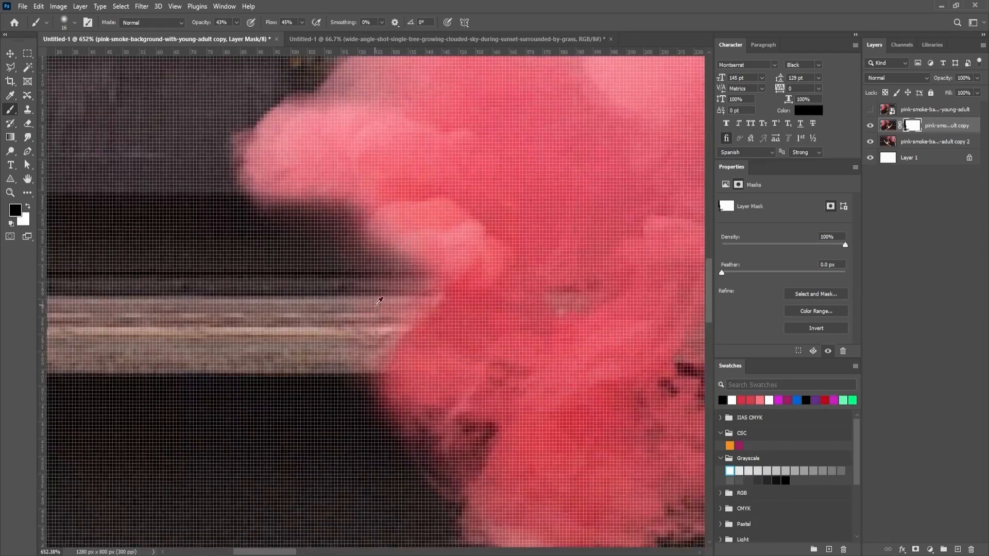
pyautogui.scroll(-2, 369, 297)
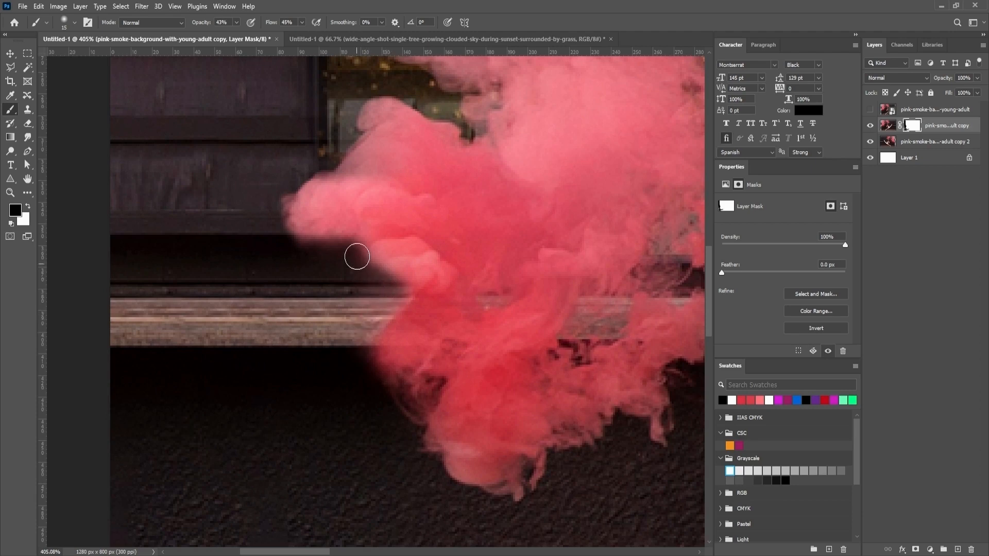
pyautogui.scroll(4, 351, 284)
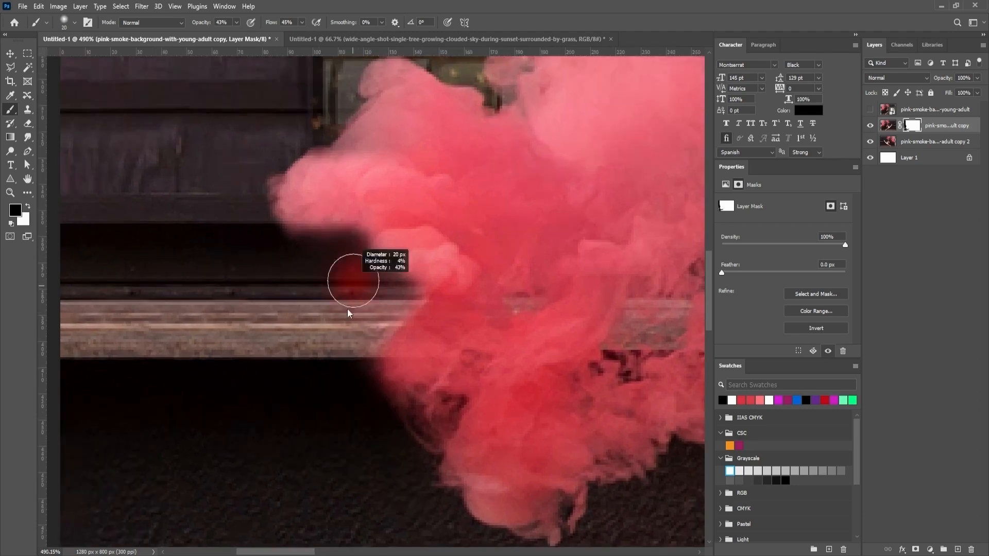
pyautogui.moveTo(343, 229); pyautogui.dragTo(339, 246)
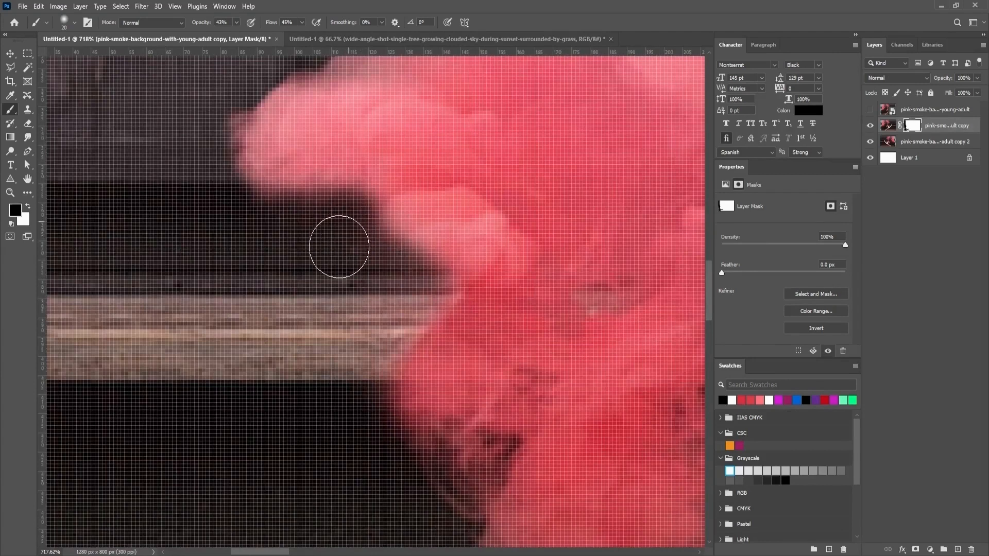
pyautogui.scroll(-10, 390, 293)
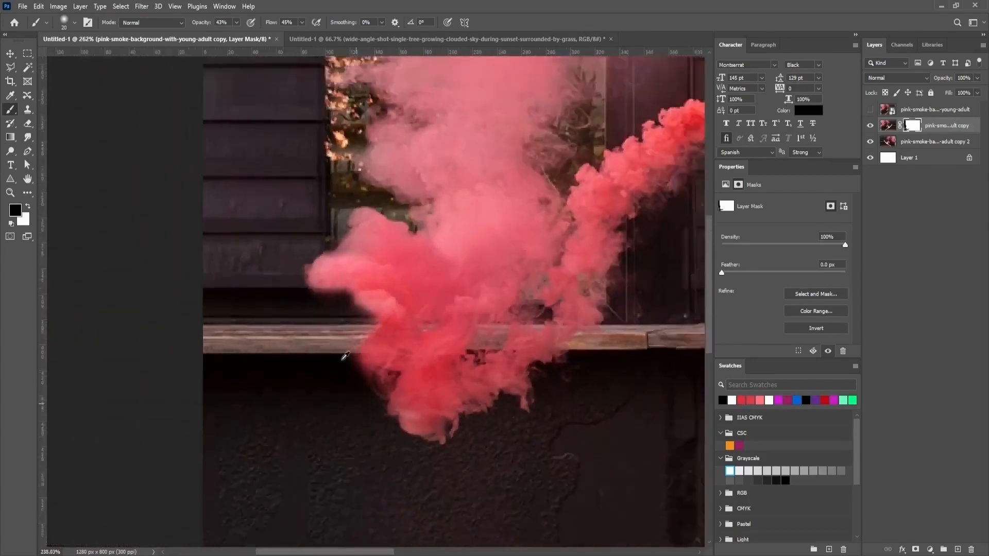
pyautogui.press('v')
pyautogui.scroll(-1, 358, 376)
pyautogui.moveTo(374, 387); pyautogui.dragTo(317, 383)
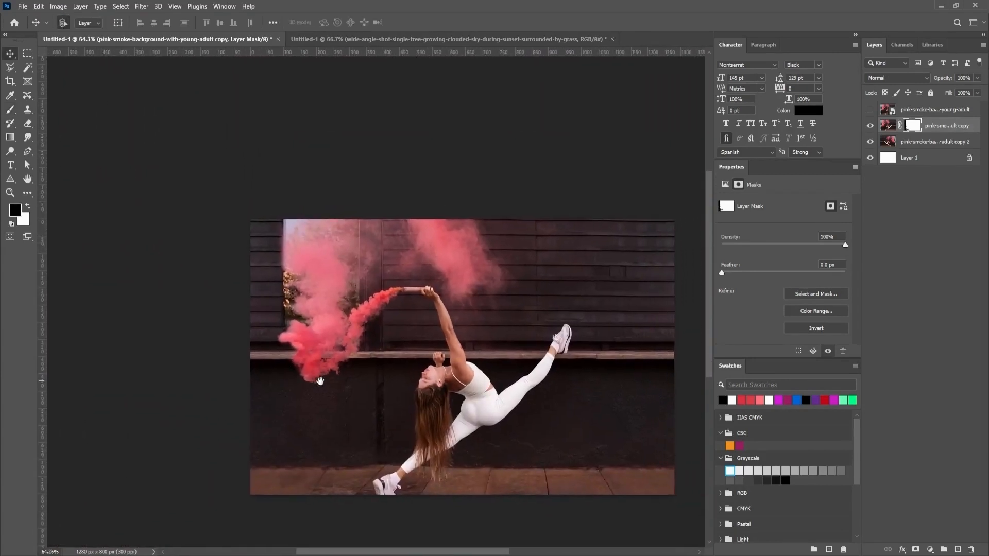
# Step: Hide the interface panels and inspect the extended photo from the smoke to the pavement for blending flaws
pyautogui.scroll(3, 309, 383)
pyautogui.scroll(-2, 310, 383)
pyautogui.moveTo(388, 406); pyautogui.dragTo(337, 363)
pyautogui.press('Tab')
pyautogui.scroll(3, 340, 360)
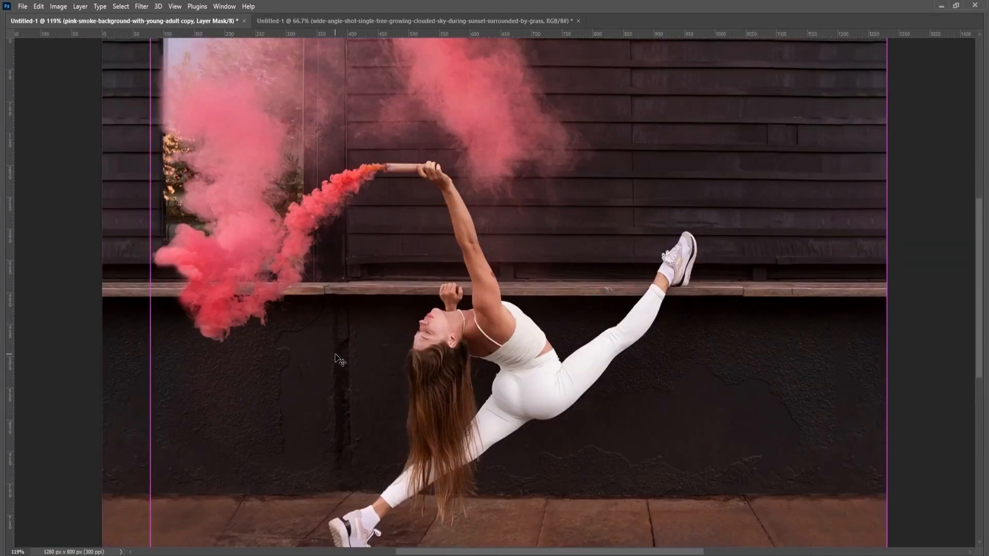
pyautogui.scroll(2, 274, 410)
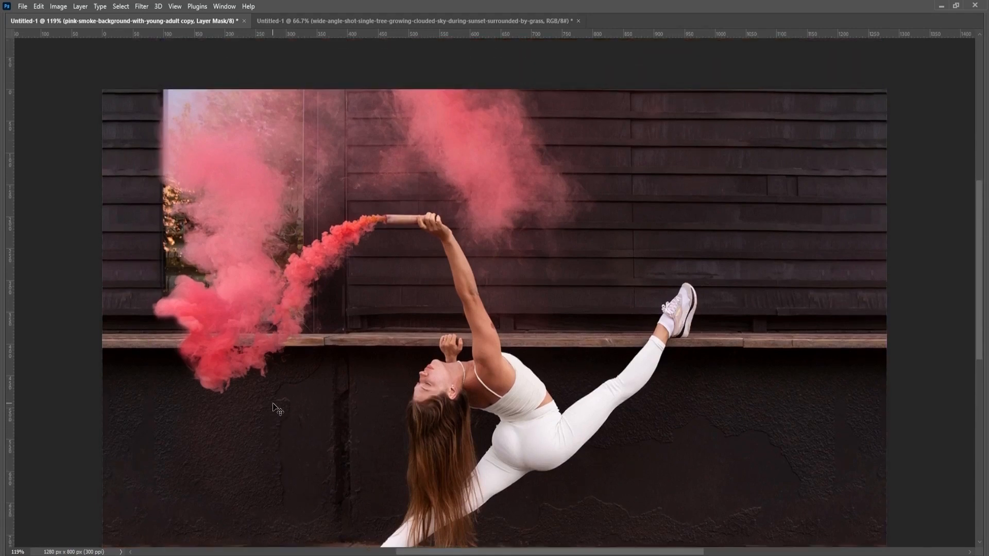
pyautogui.scroll(-3, 278, 408)
pyautogui.scroll(-2, 282, 406)
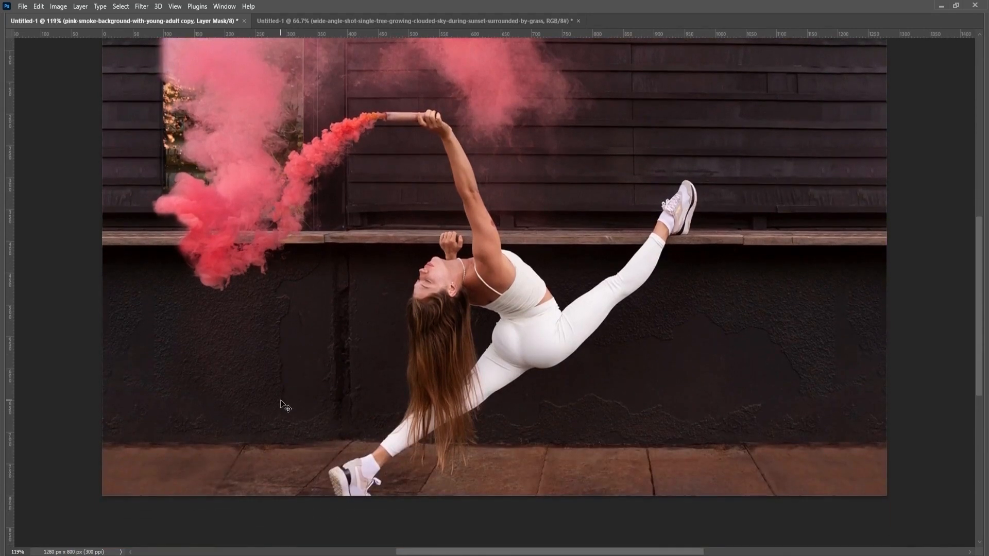
pyautogui.scroll(4, 285, 407)
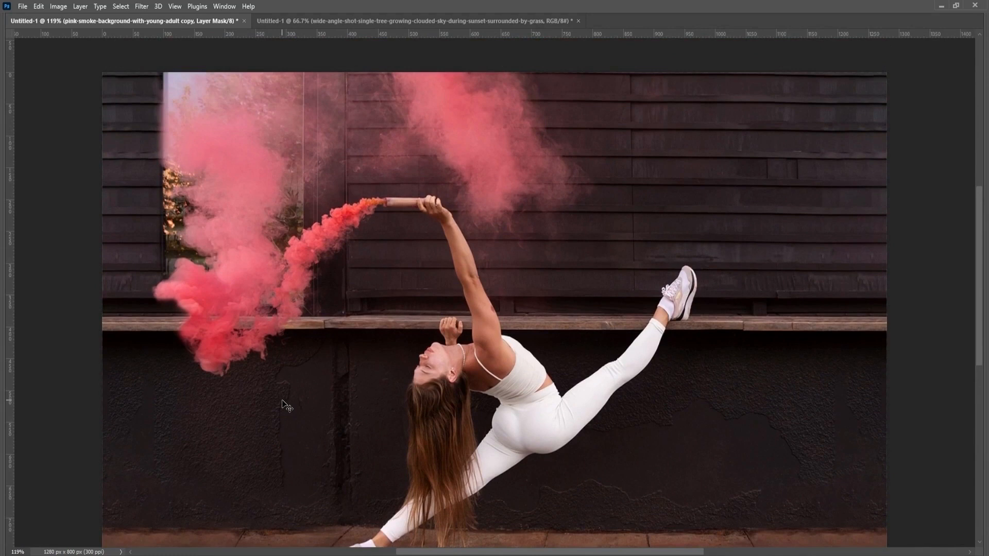
pyautogui.scroll(-1, 287, 407)
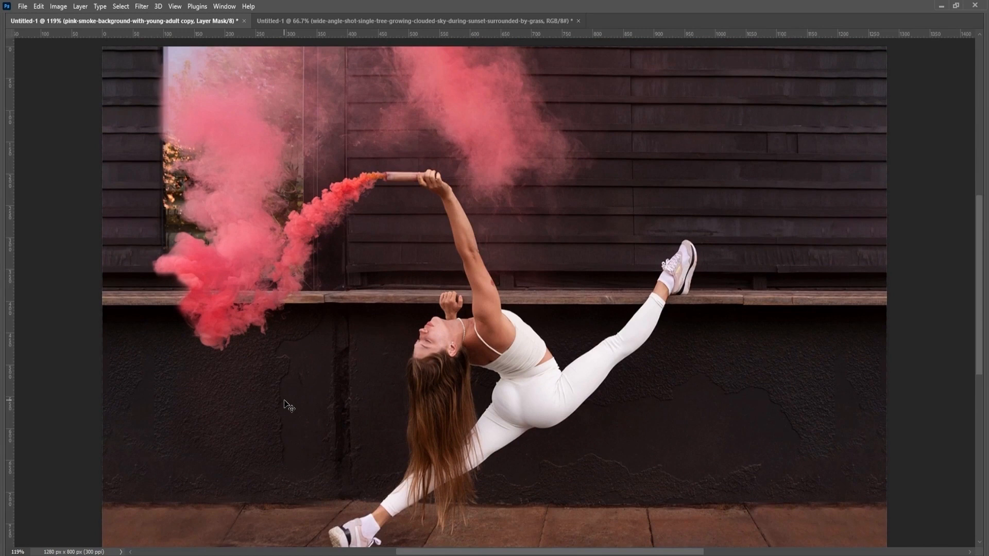
pyautogui.scroll(-1, 289, 407)
pyautogui.moveTo(309, 411)
pyautogui.mouseDown()
pyautogui.moveTo(337, 390)
pyautogui.moveTo(316, 400)
pyautogui.mouseUp()
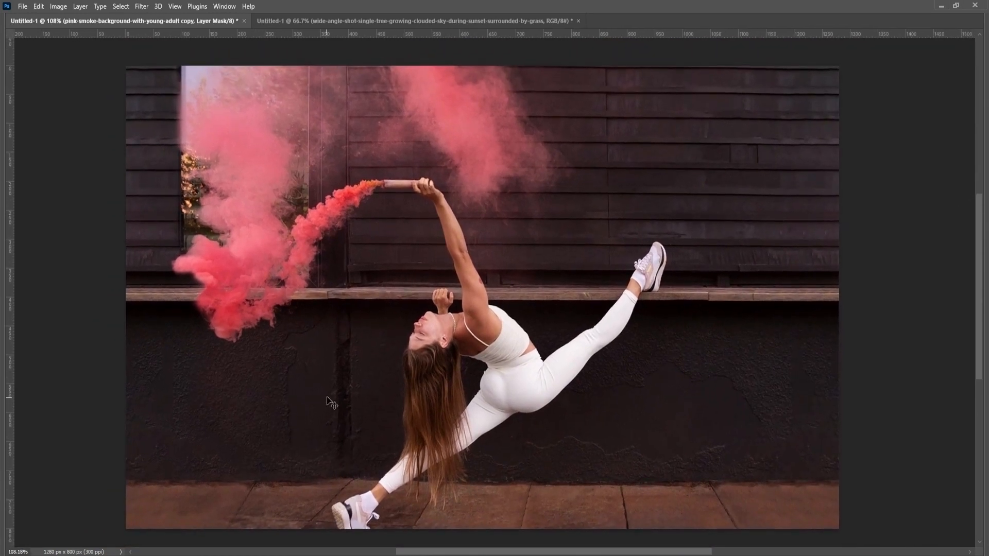
# Step: Start a Save for Web export of the photo as PNG-24 and choose the Download (D:) drive as destination
pyautogui.hotkey('ctrl', 'alt', 'shift', 's')
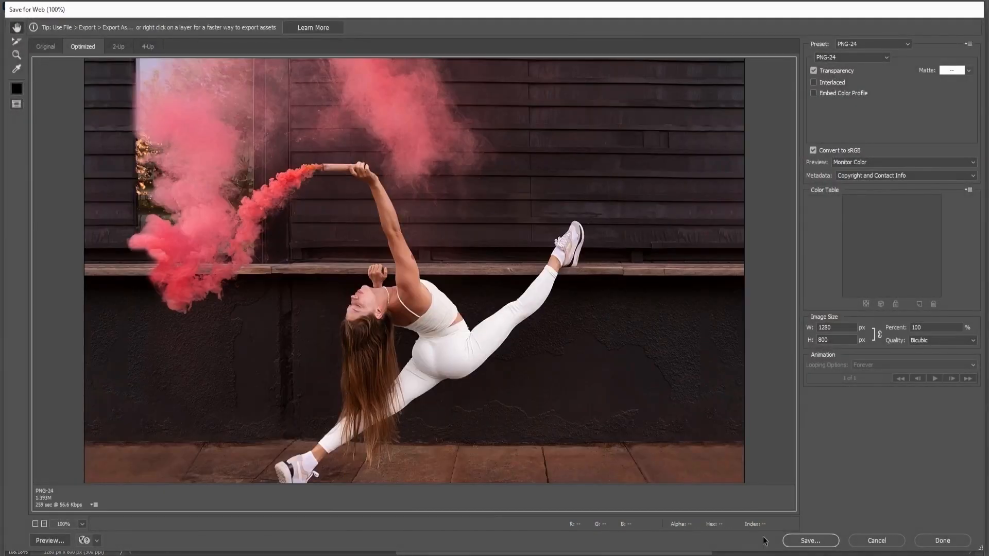
pyautogui.click(816, 543)
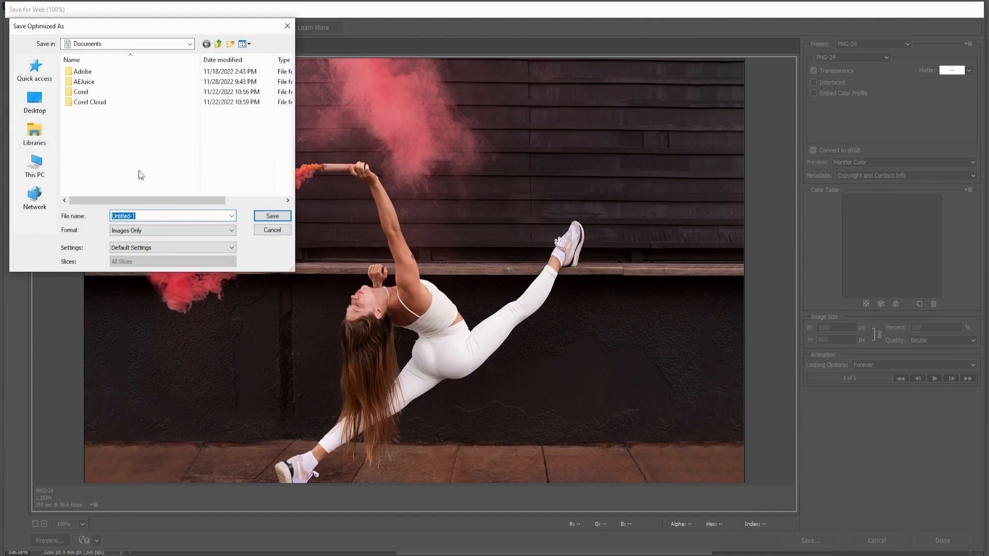
pyautogui.click(54, 166)
pyautogui.scroll(-3, 122, 165)
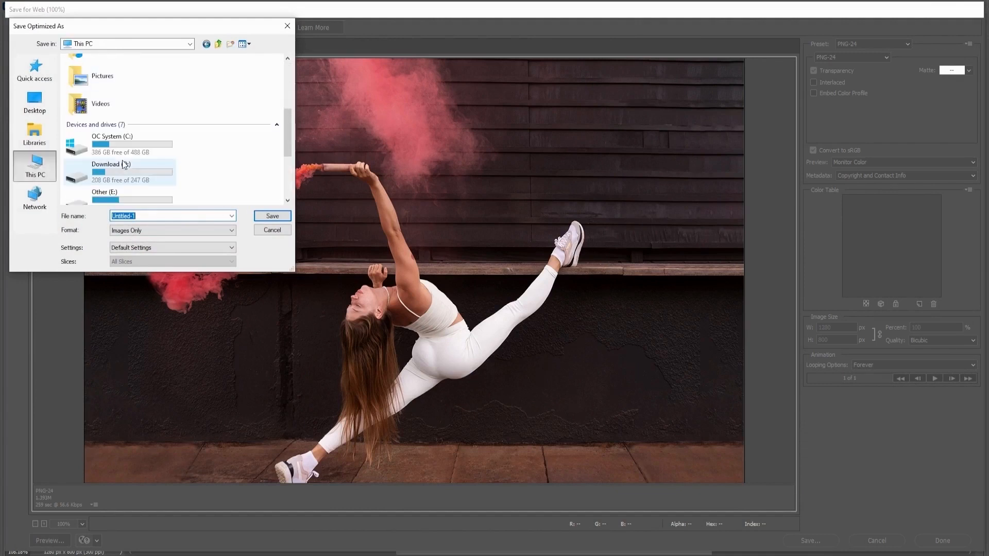
pyautogui.doubleClick(122, 178)
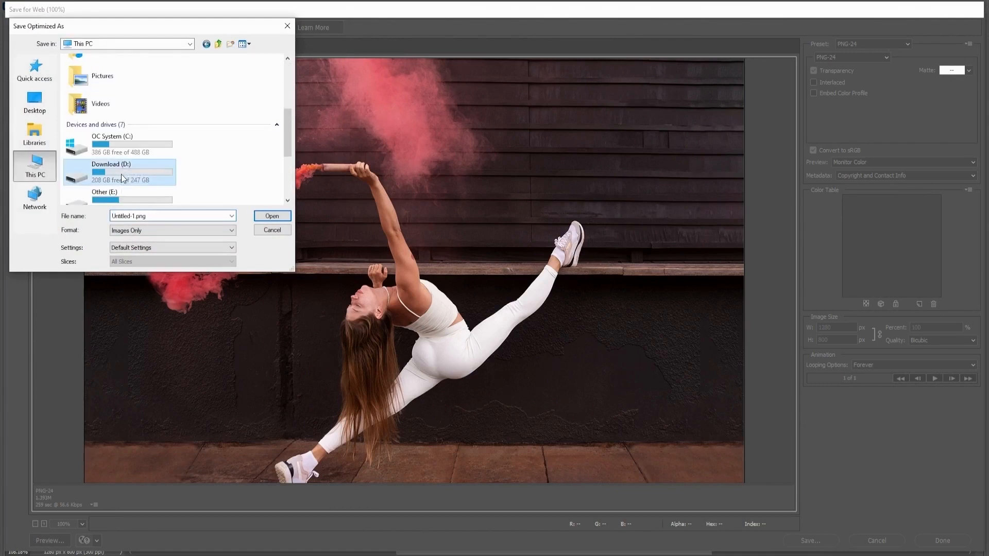
pyautogui.scroll(-10, 121, 173)
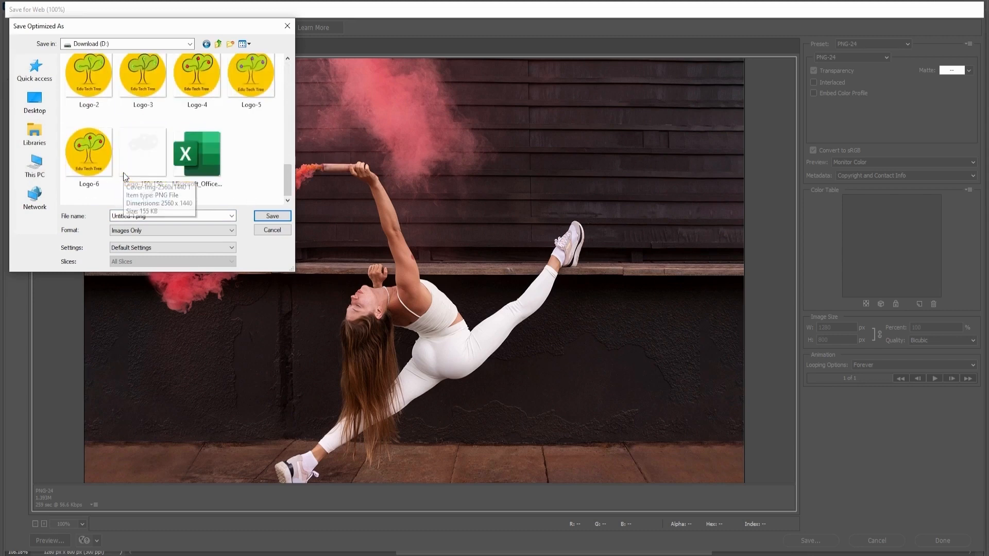
# Step: Name the exported image Photo Editing and save it
pyautogui.click(208, 215)
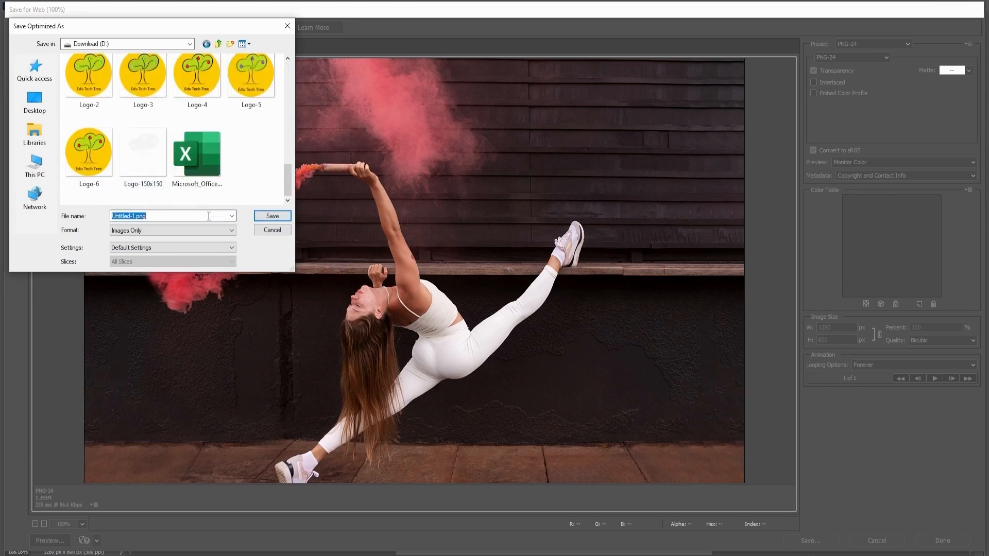
pyautogui.write('Ph')
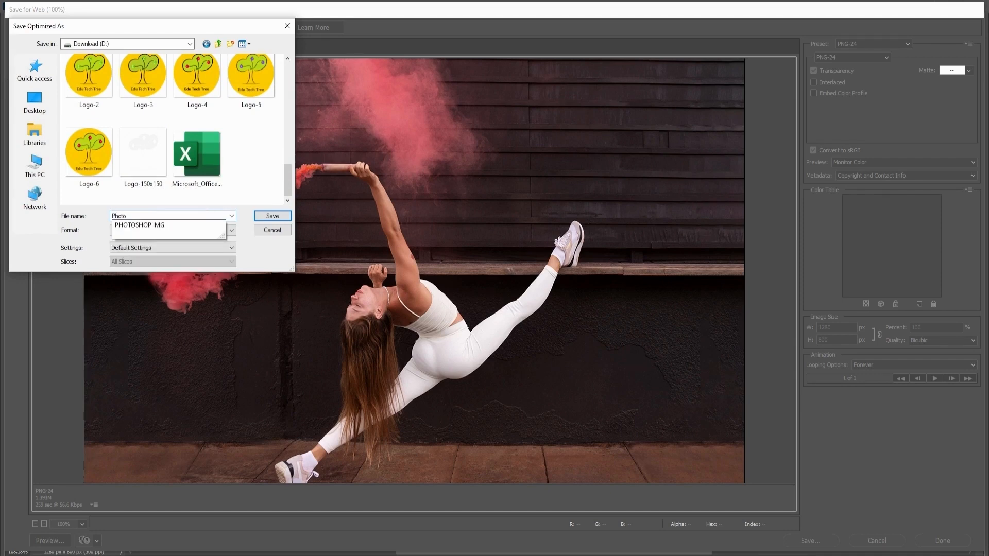
pyautogui.write('oto')
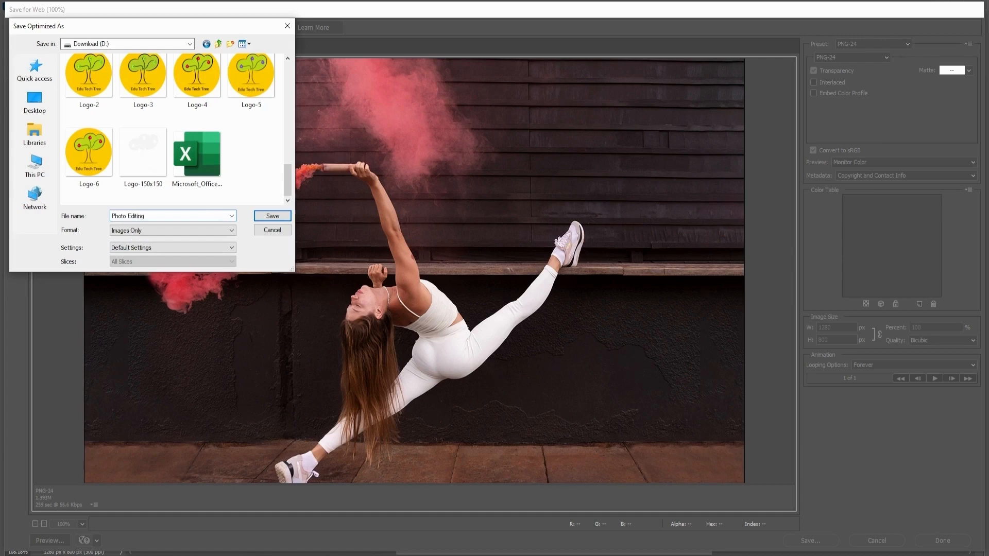
pyautogui.press('Return')
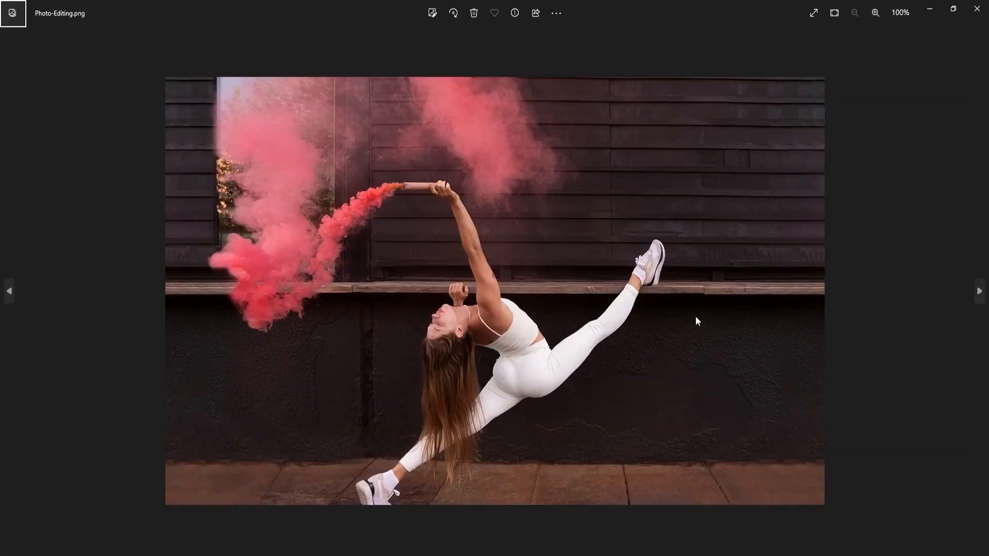
# Step: View the exported Photo-Editing.png full screen in the image viewer and examine it enlarged
pyautogui.click(814, 12)
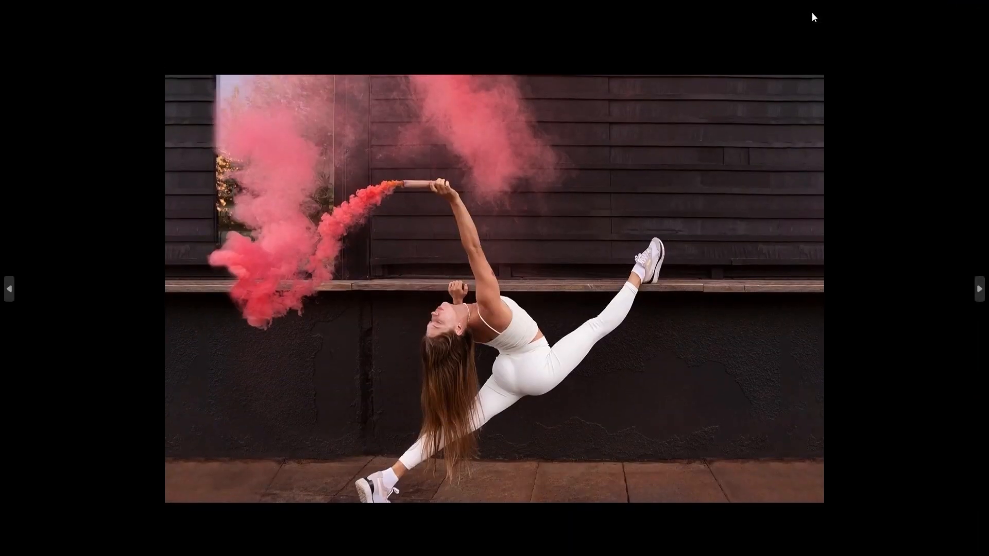
pyautogui.scroll(4, 758, 246)
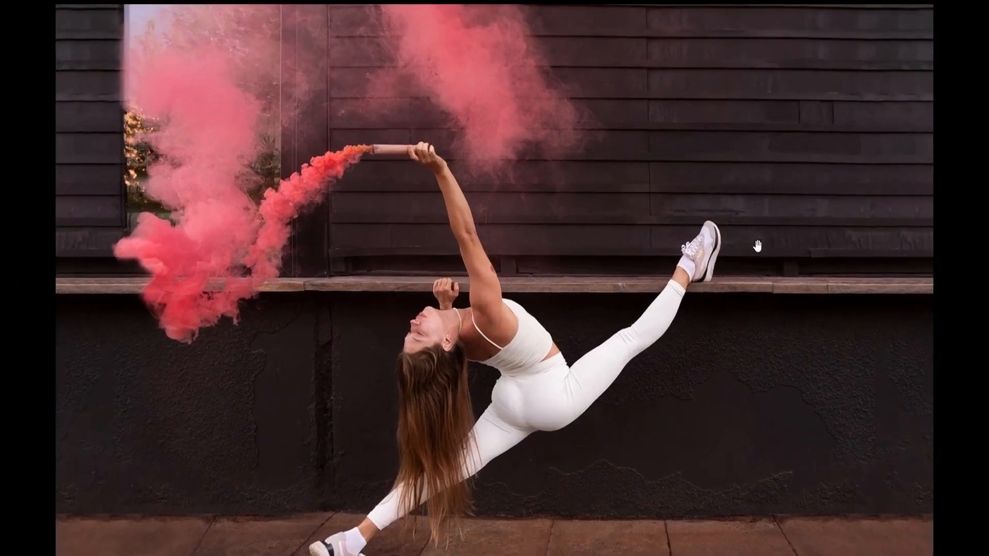